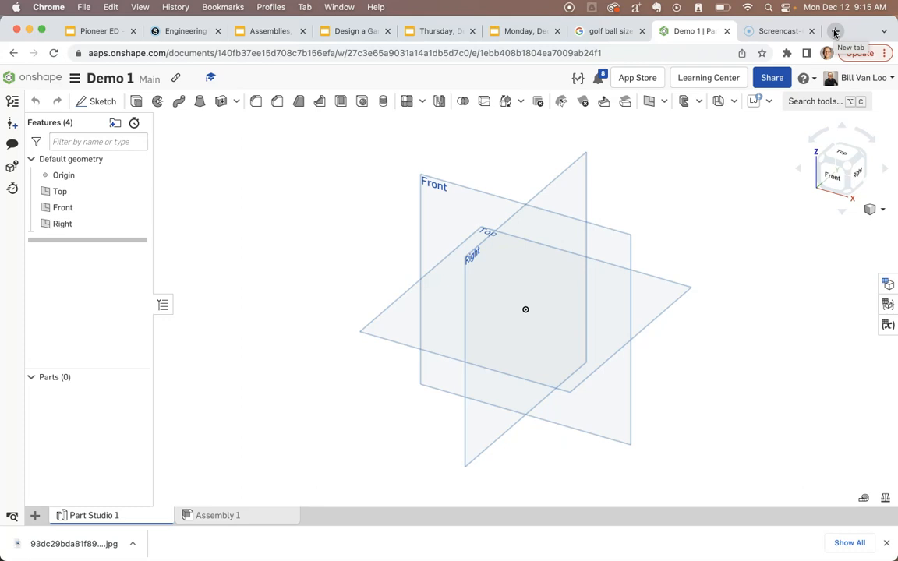
Open Google Images in a new browser tab and search for "frog"
click(834, 32)
text(images)
key(Return)
click(363, 241)
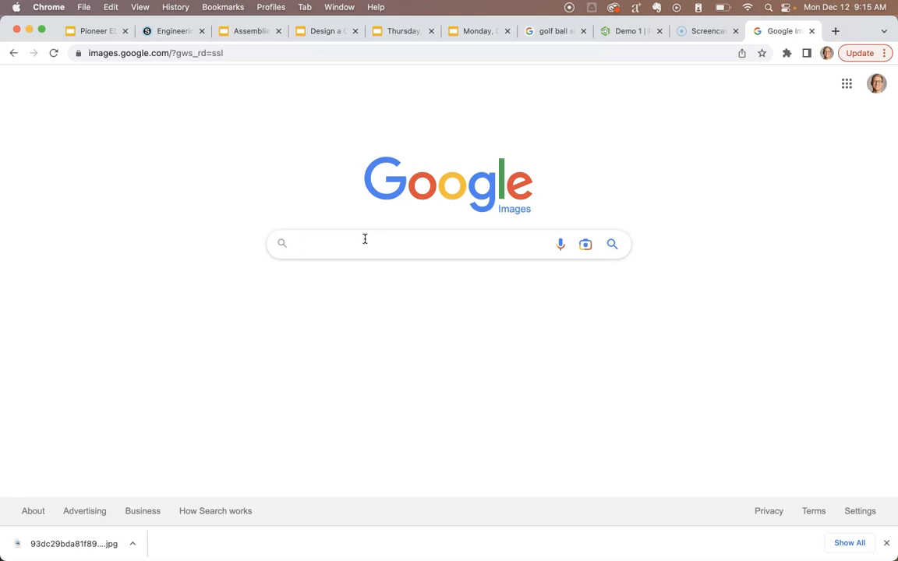
text(frog)
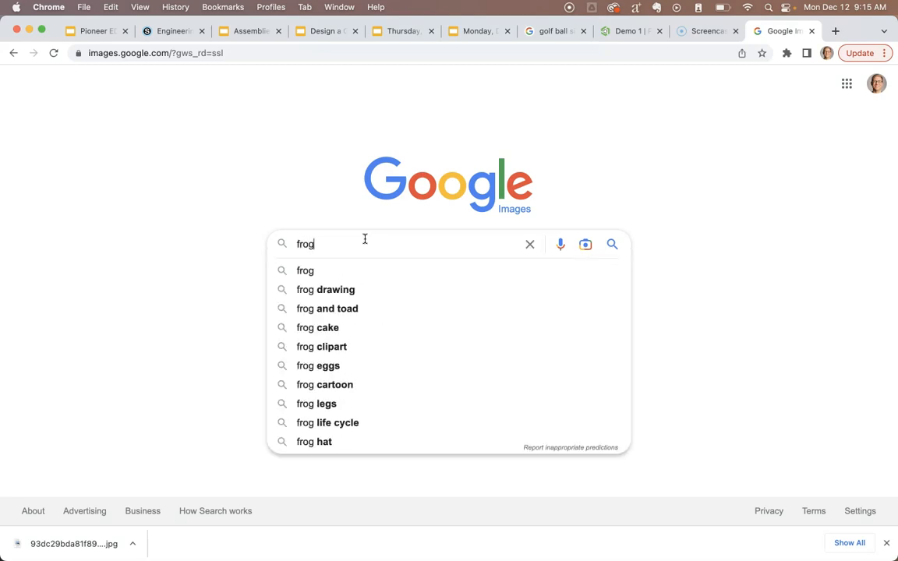
key(Return)
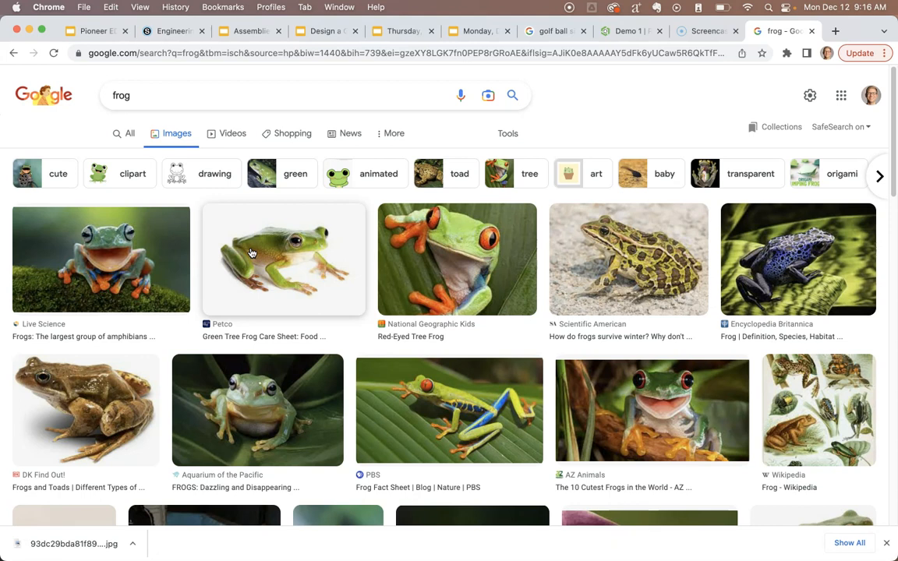
Filter the frog results by type Clip Art and open the preview of the Etsy frog with the light blue background
click(508, 134)
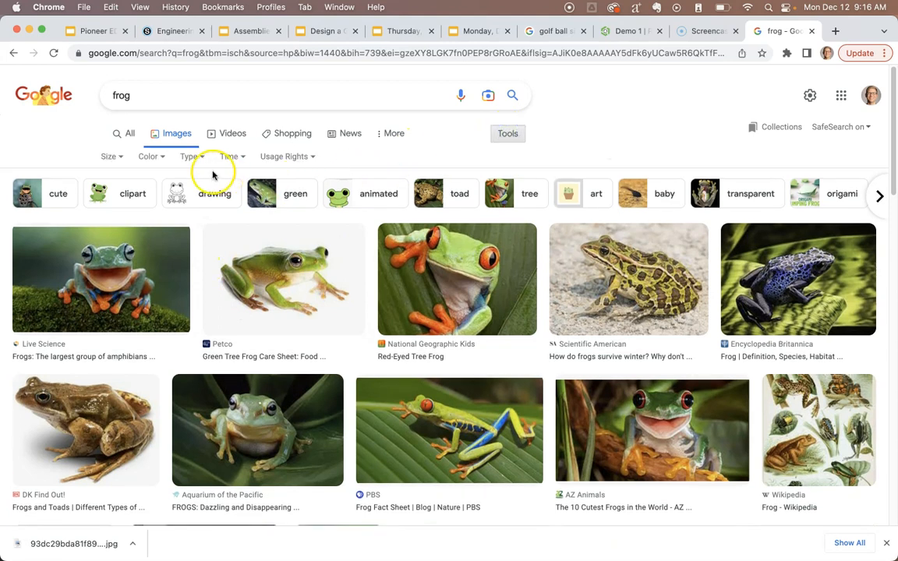
click(190, 157)
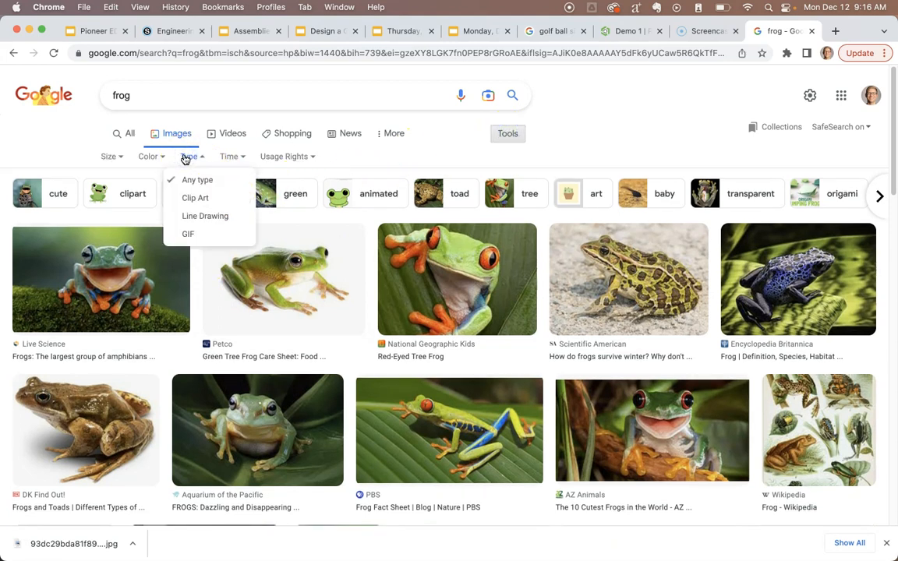
click(196, 200)
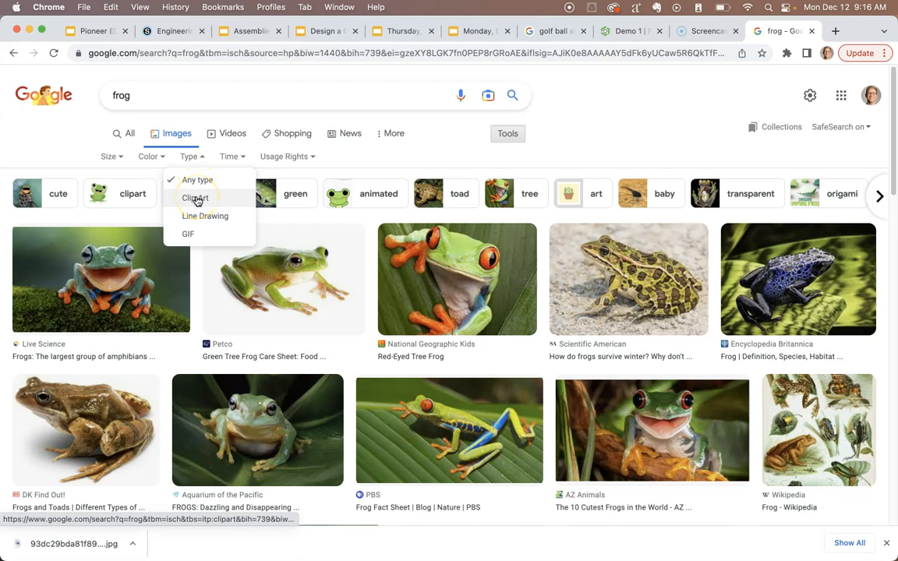
click(196, 199)
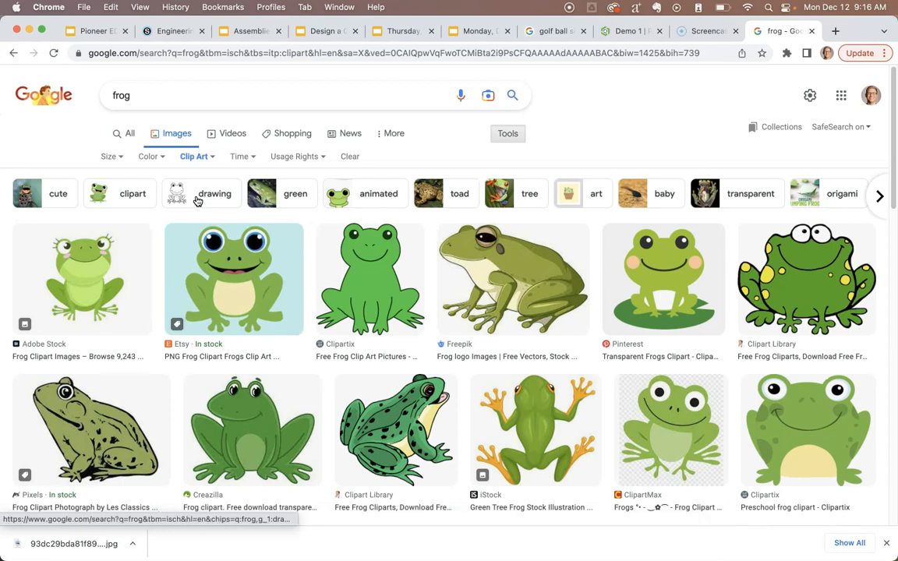
click(256, 277)
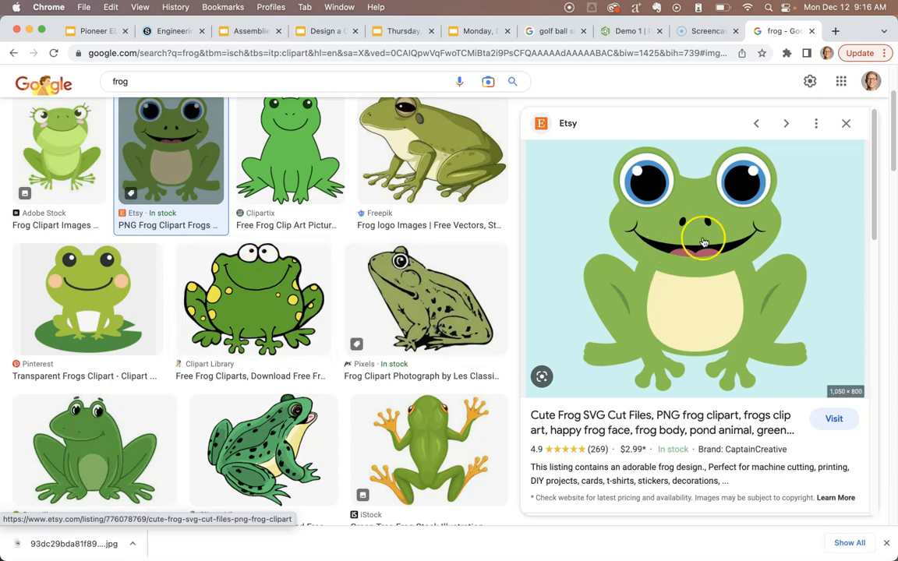
right_click(687, 202)
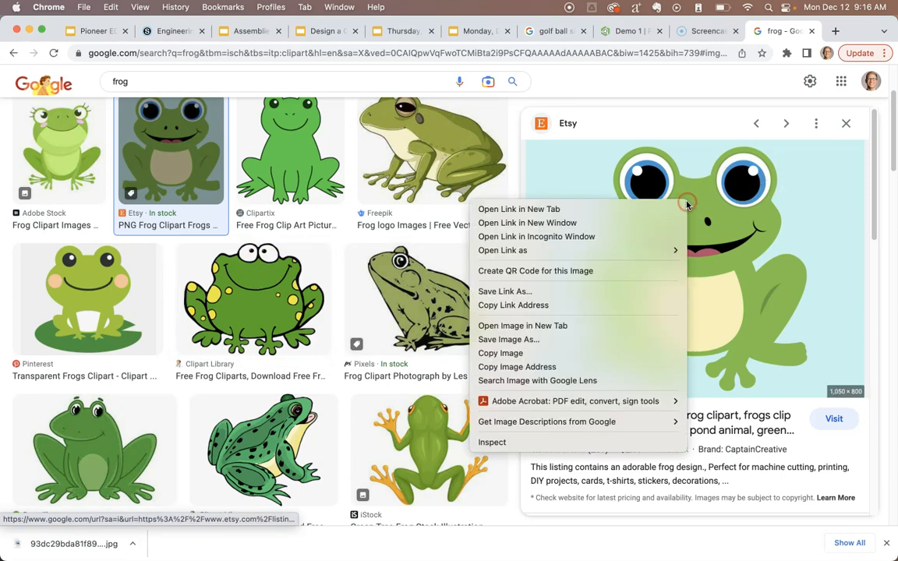
click(624, 339)
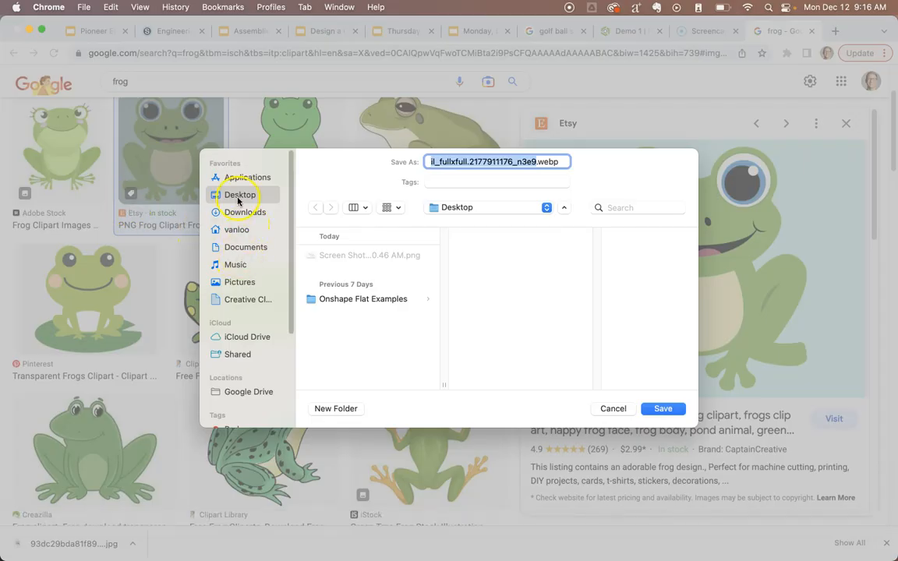
click(239, 195)
click(648, 410)
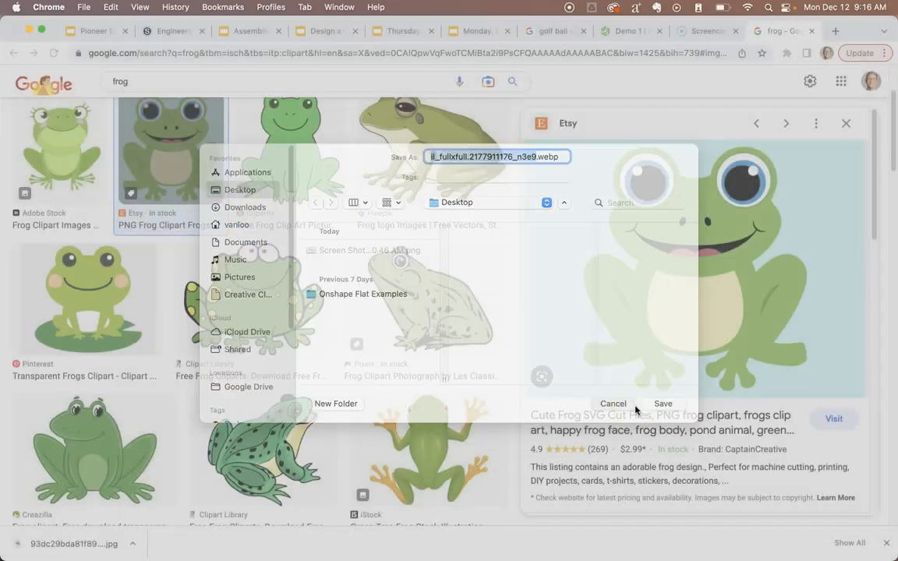
Open the Etsy listing page of the previewed frog clip art and show its large product picture
click(723, 235)
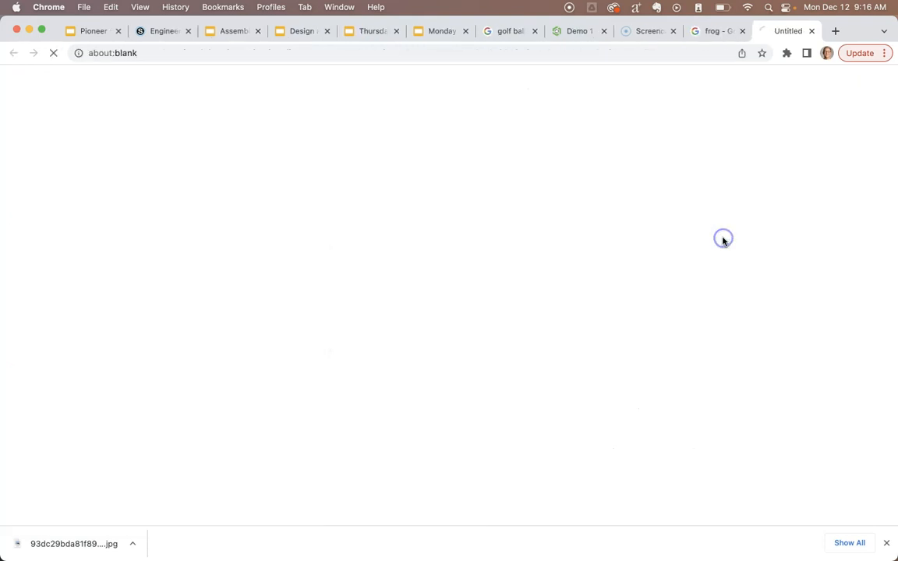
scroll(320, 336, down, 3)
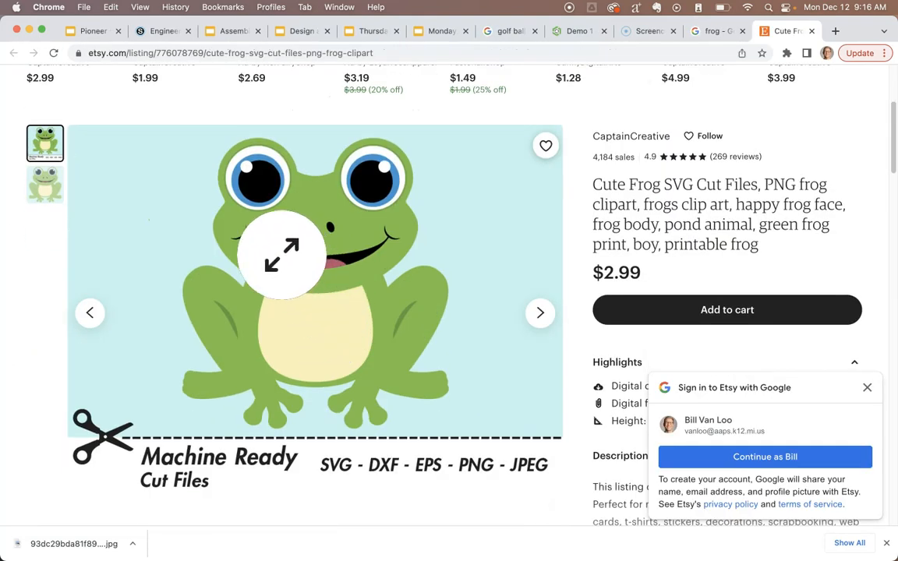
right_click(269, 225)
click(361, 242)
click(539, 365)
key(Return)
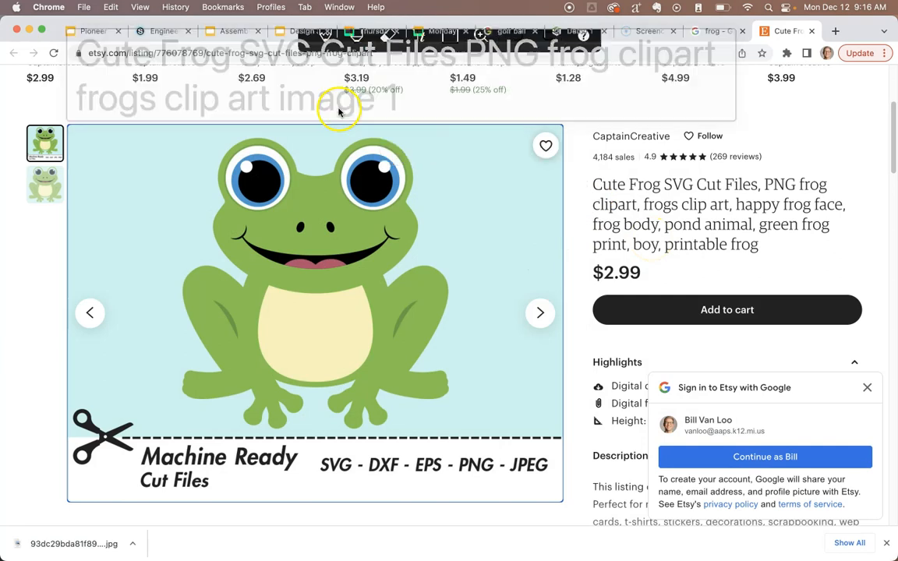
Capture a screenshot of just the frog in the product picture, excluding the cut-files caption below it
key(super+shift+4)
drag(143, 128, 488, 434)
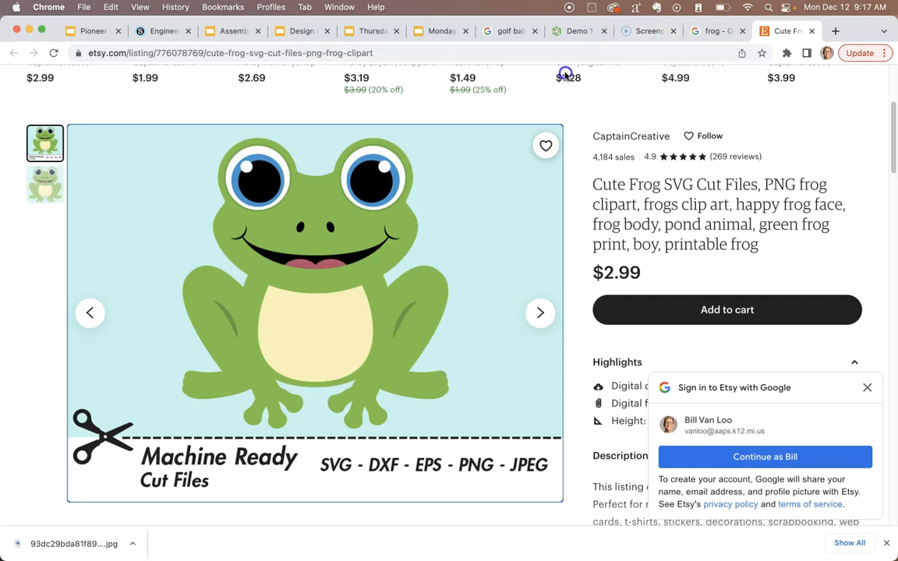
Switch to the Onshape document Demo 1 and start a new sketch on the Front plane
click(644, 31)
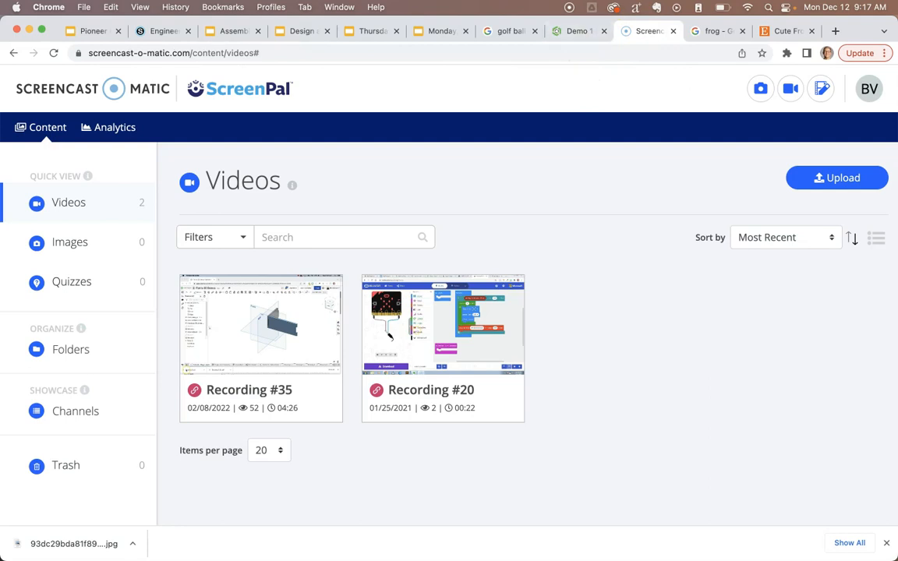
key(ctrl+shift+Tab)
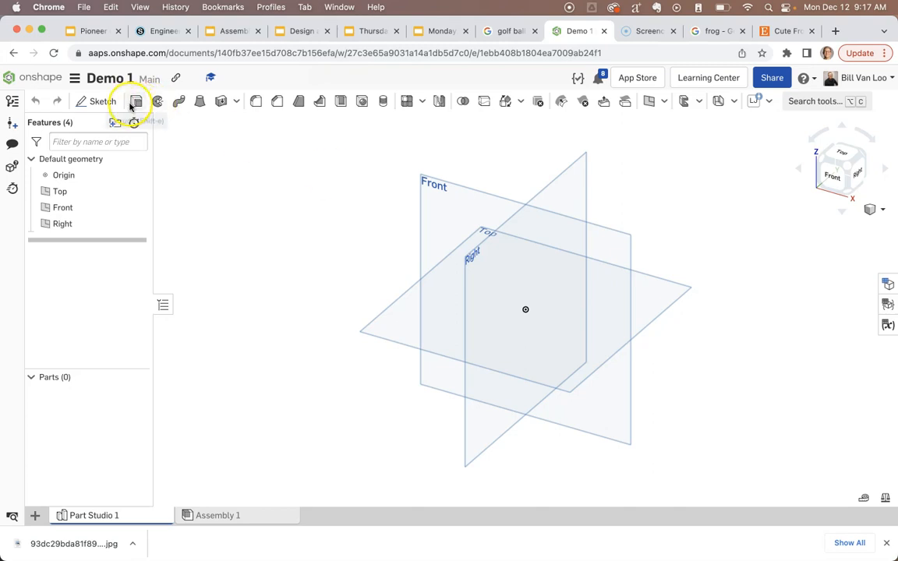
click(98, 103)
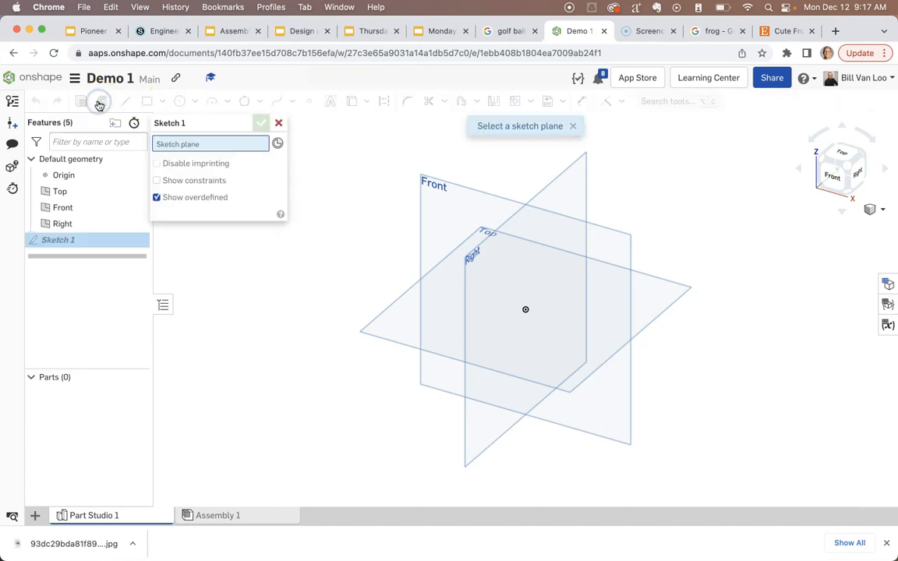
click(608, 242)
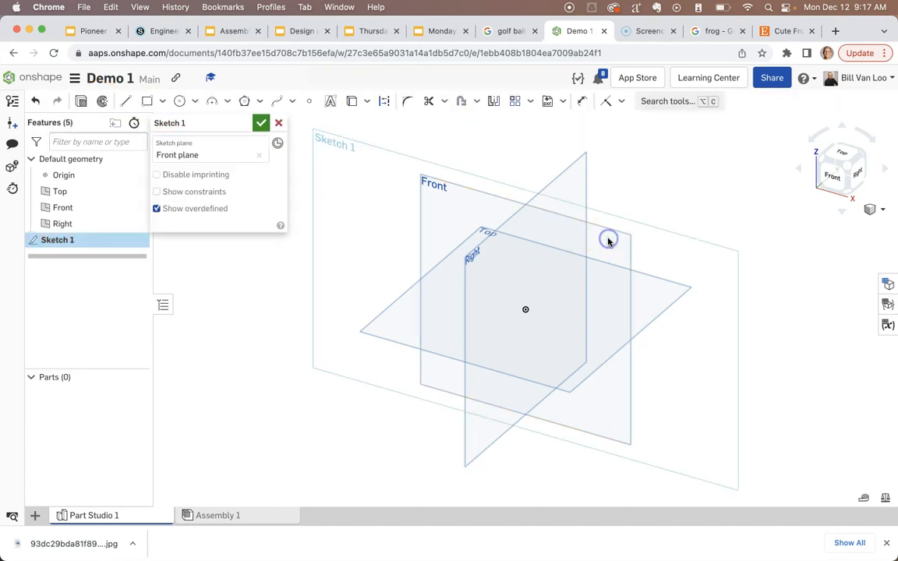
click(826, 179)
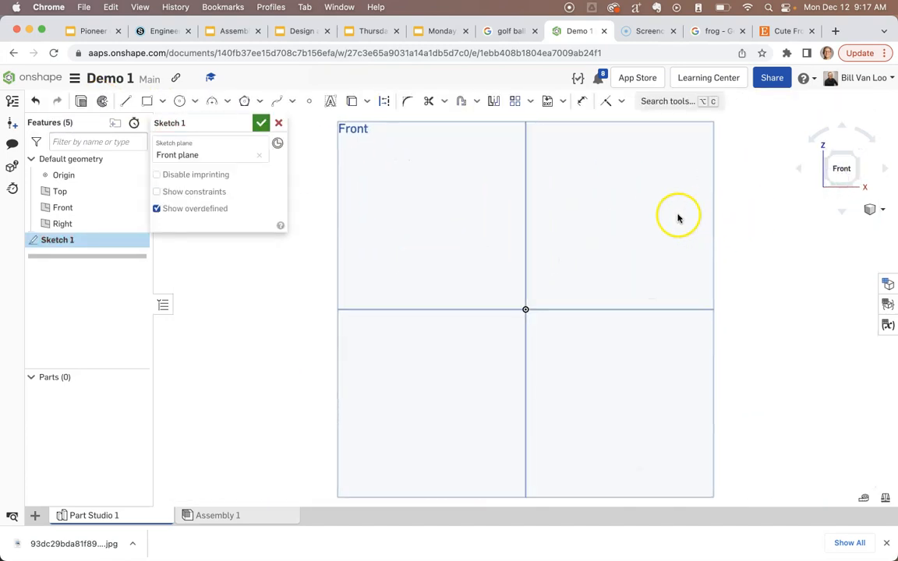
Import the Desktop file Screen Shot 2022-12-12 at 9.17.04 AM.png into the document through the sketch's Insert image command
click(562, 102)
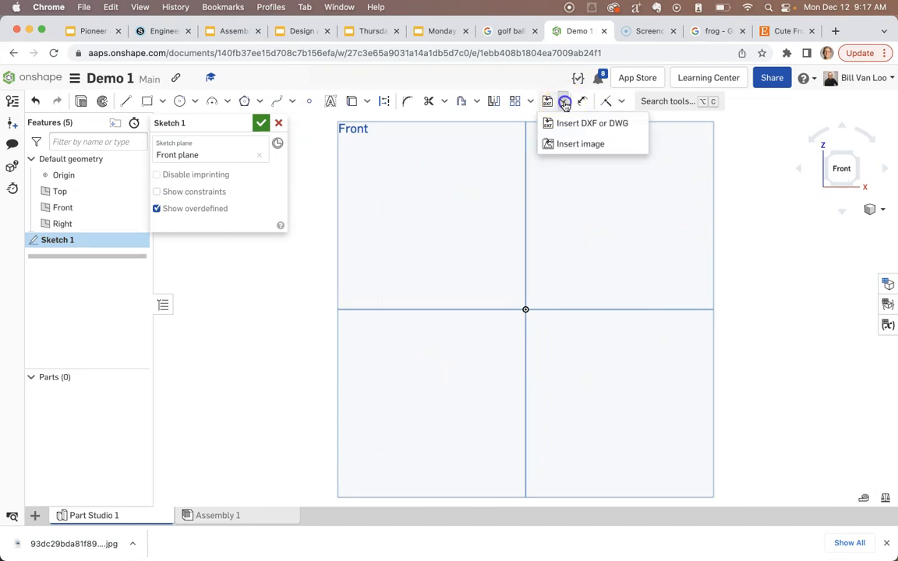
click(574, 145)
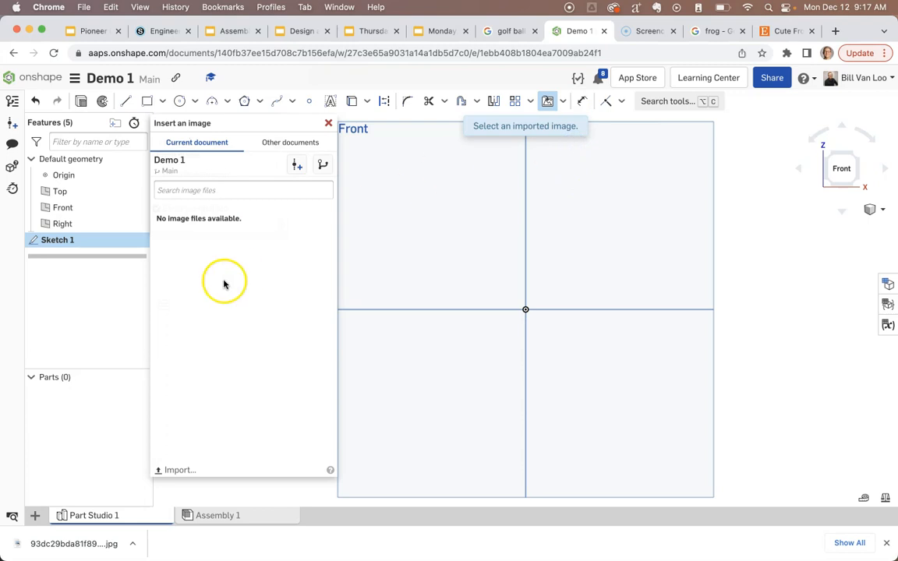
click(173, 472)
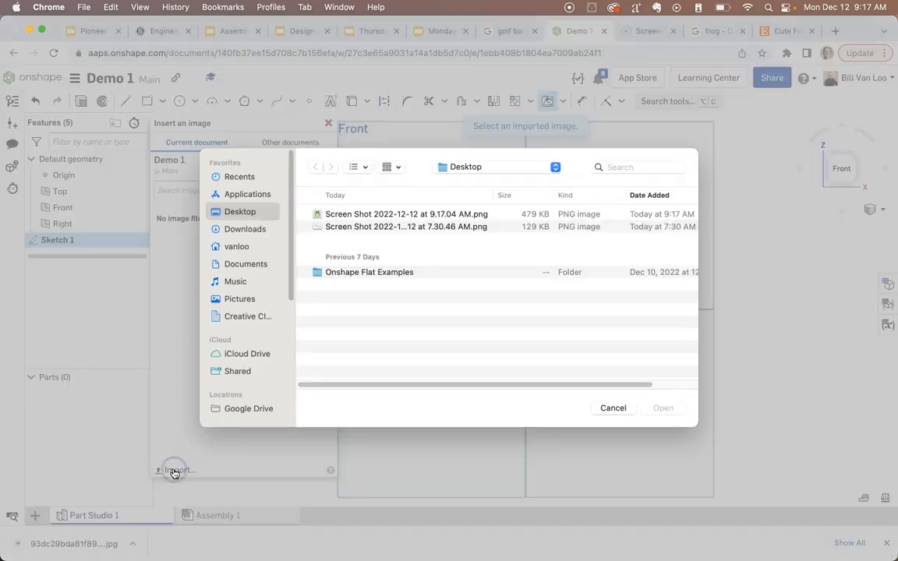
click(335, 216)
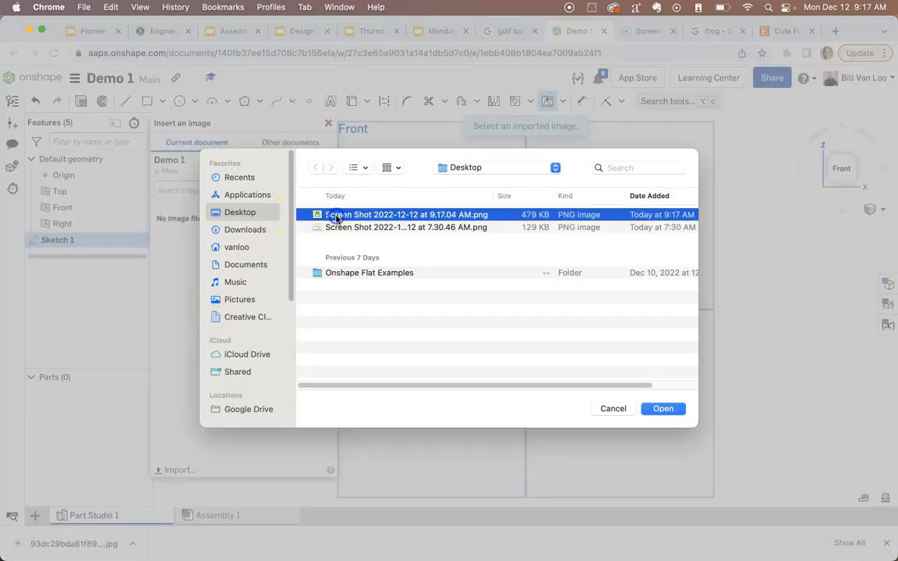
click(663, 409)
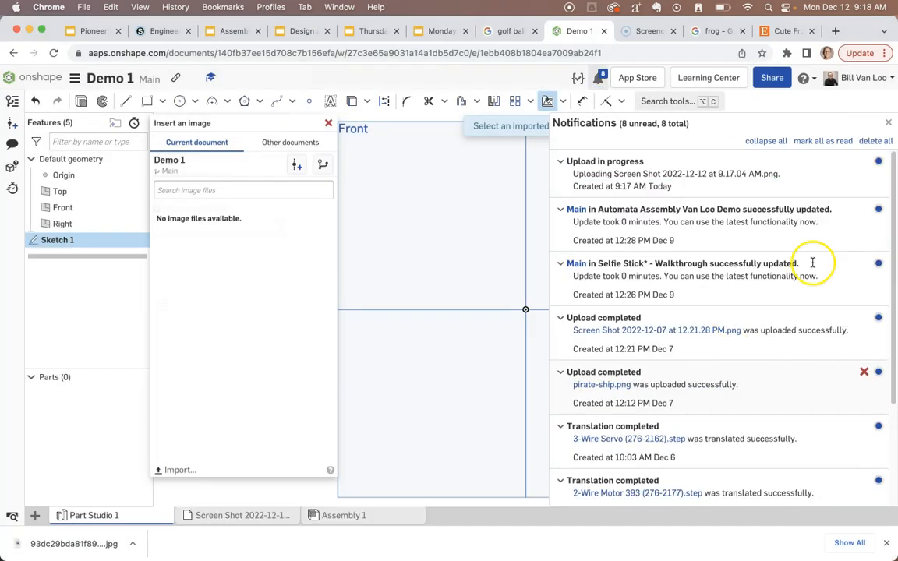
click(887, 122)
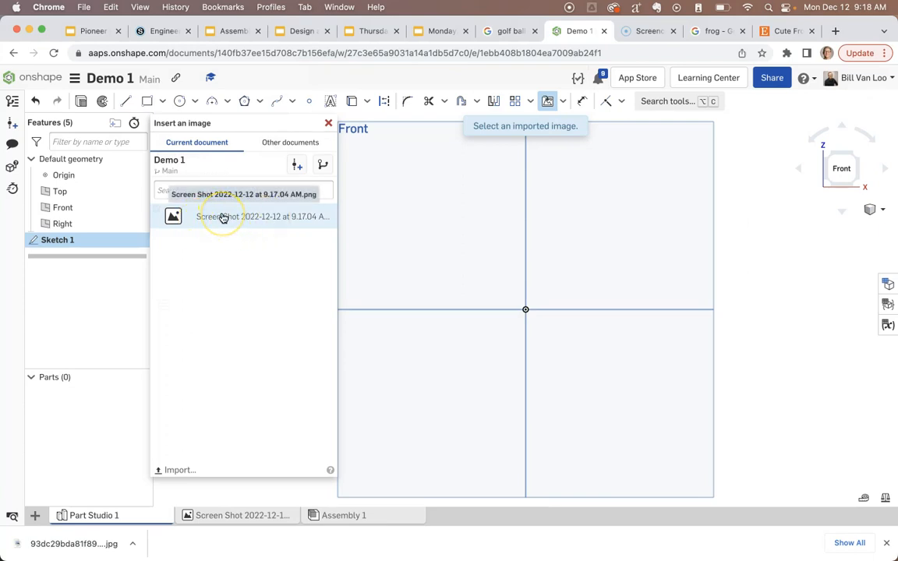
Insert the imported frog screenshot into the sketch, about 2.59 in tall, with its lower-left corner on the origin
click(225, 217)
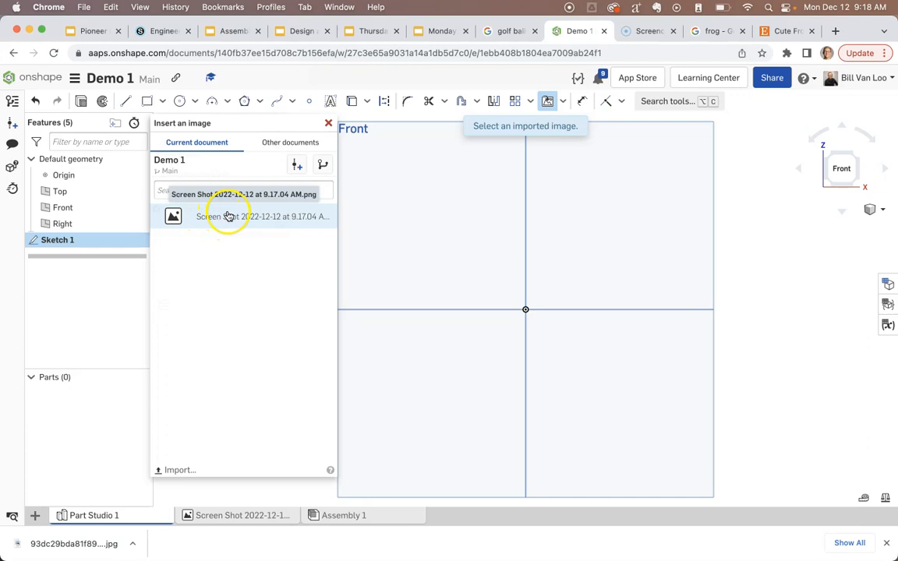
click(169, 469)
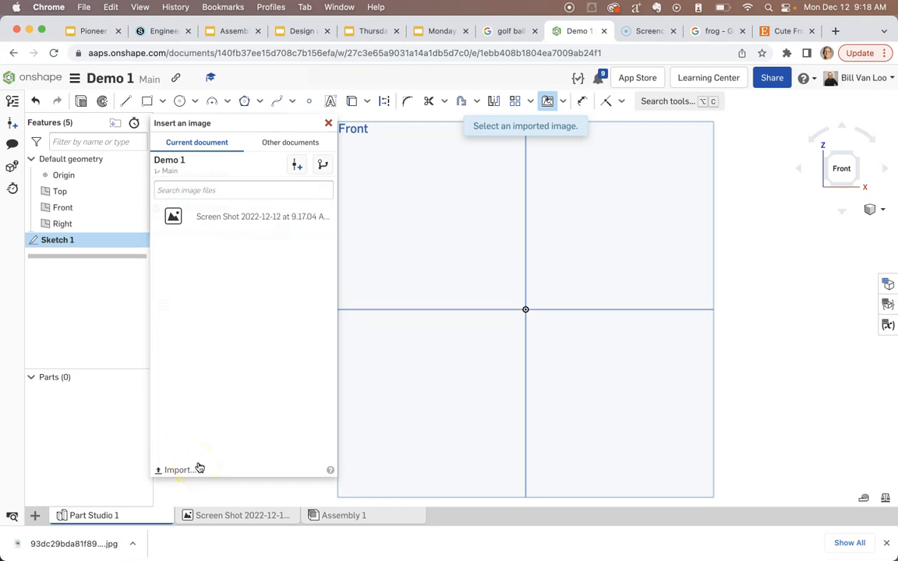
click(245, 218)
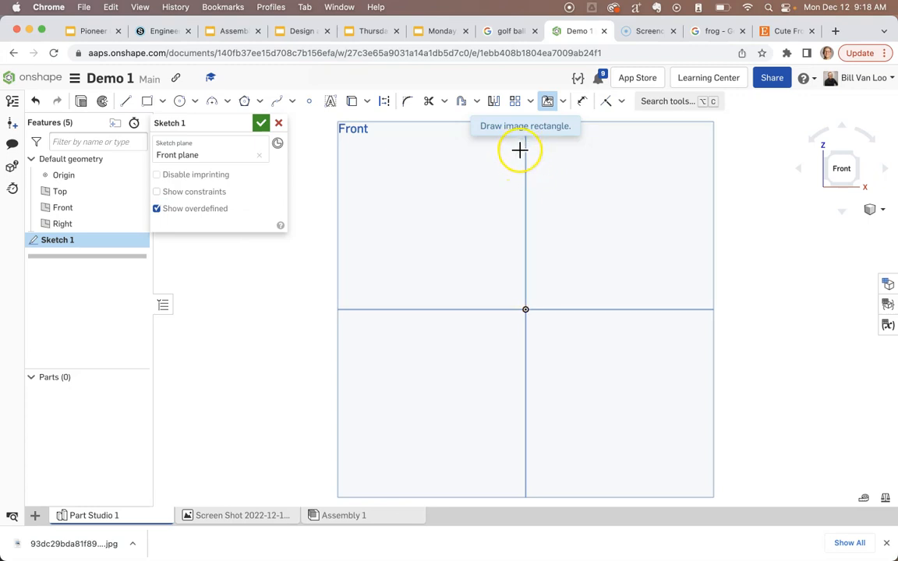
click(526, 149)
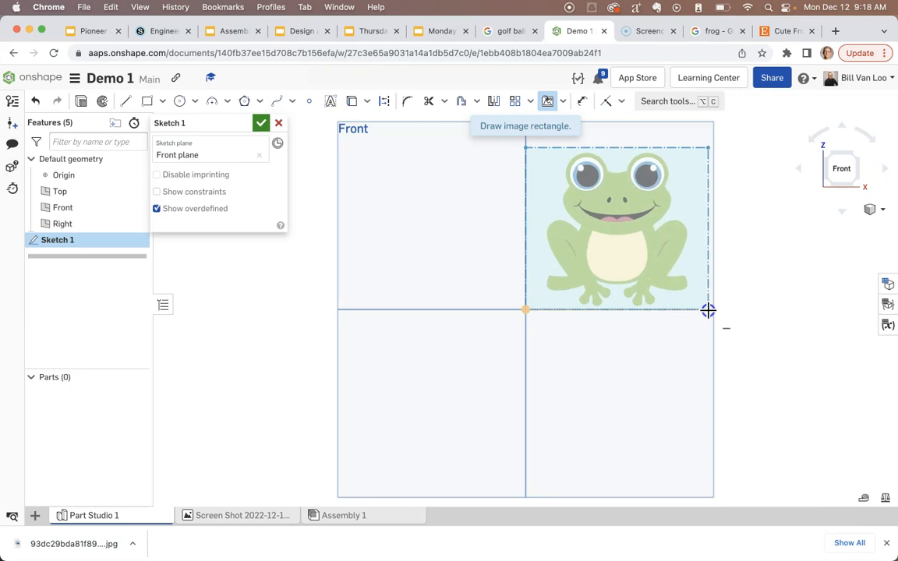
click(708, 310)
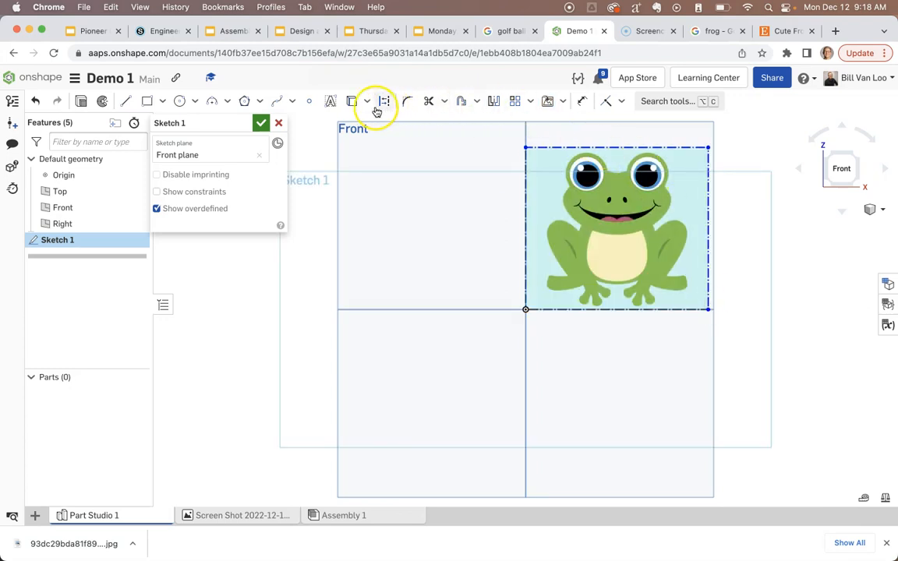
Dimension the left edge of the frog image's frame to 6 in and finish the sketch
click(581, 110)
click(527, 200)
click(443, 222)
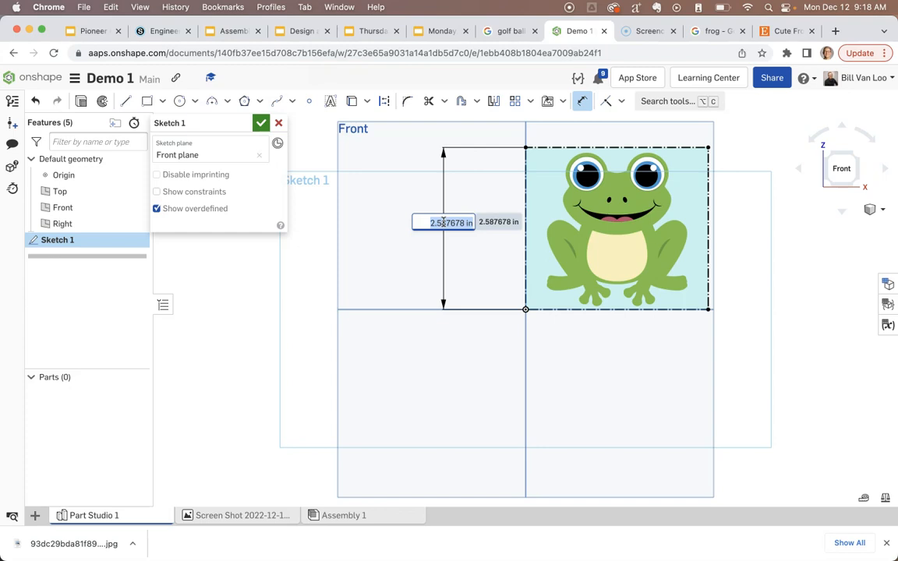
key(Return)
scroll(560, 302, down, 5)
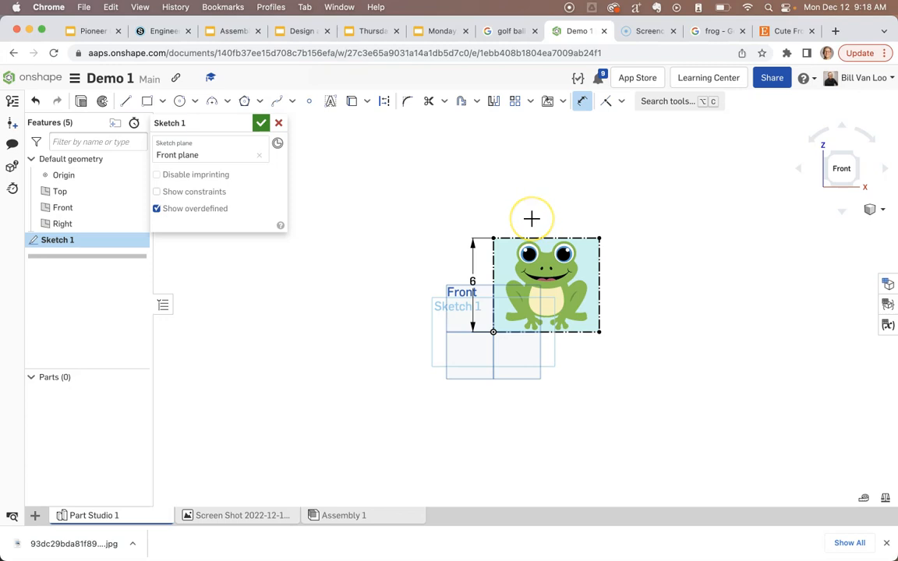
click(262, 123)
right_drag(691, 195, 674, 218)
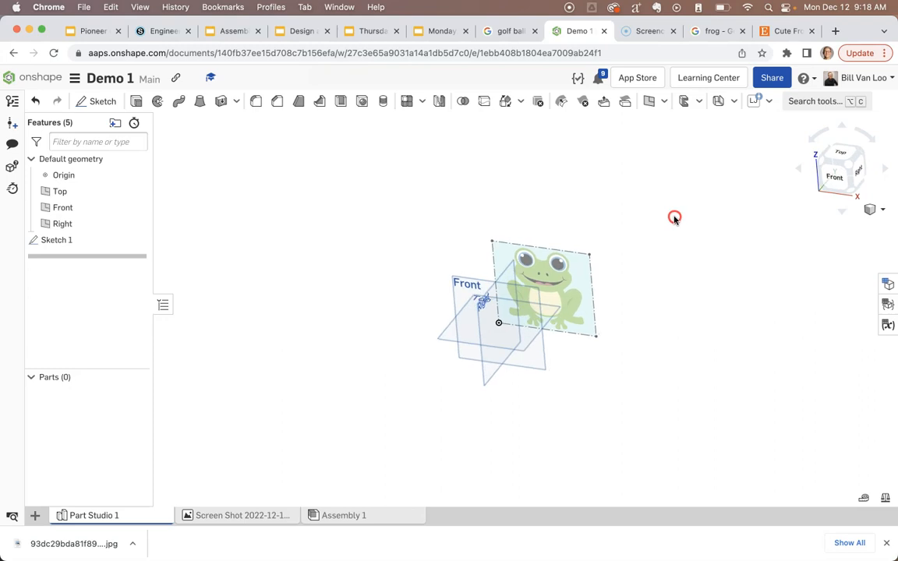
click(136, 102)
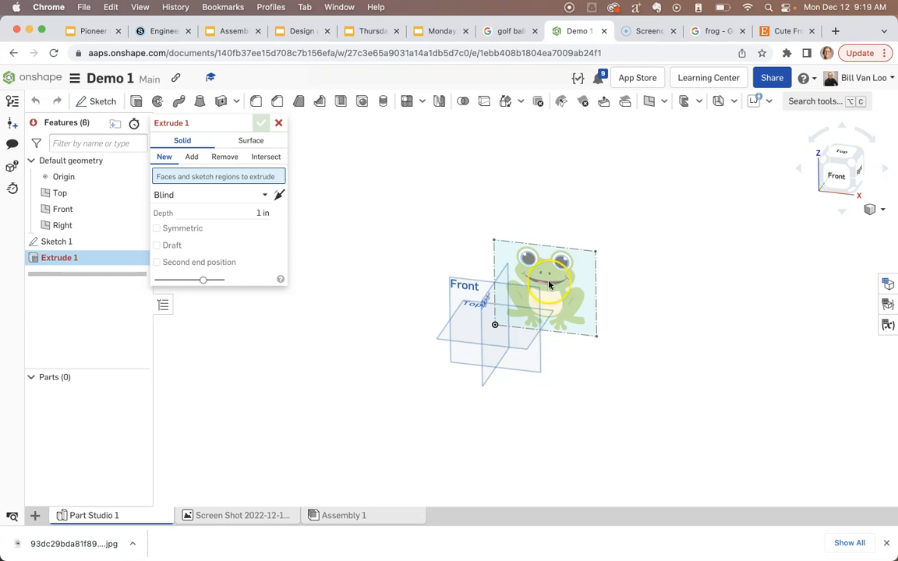
click(278, 122)
Reopen the sketch with the frog image for editing and view it from the front
click(74, 243)
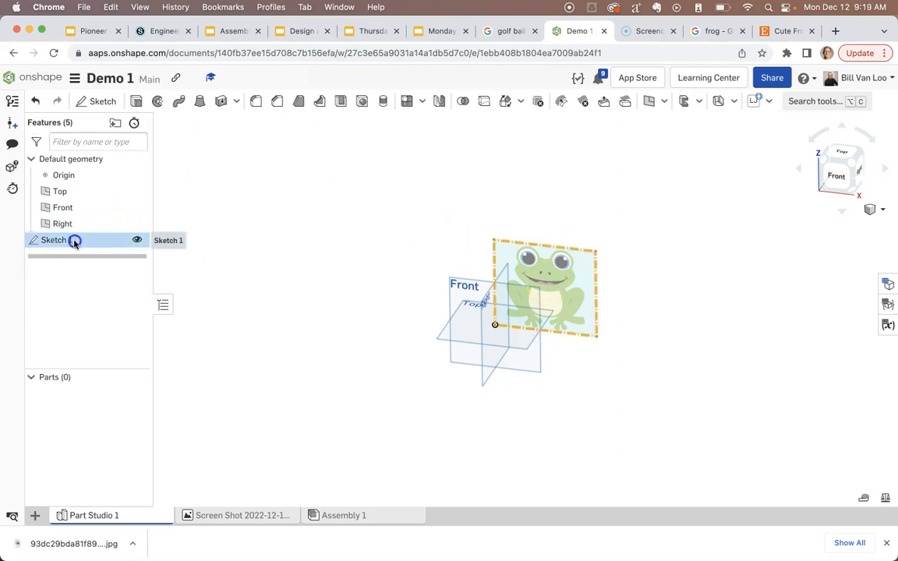
double_click(74, 241)
click(836, 177)
middle_drag(744, 205, 700, 270)
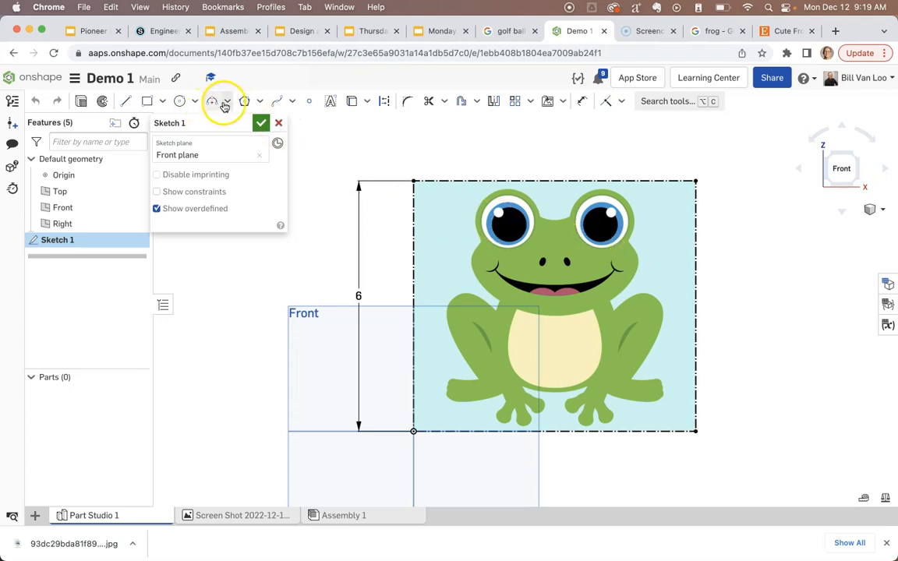
Trace the outline of the frog's head, including both eye bumps, with one closed spline
click(277, 103)
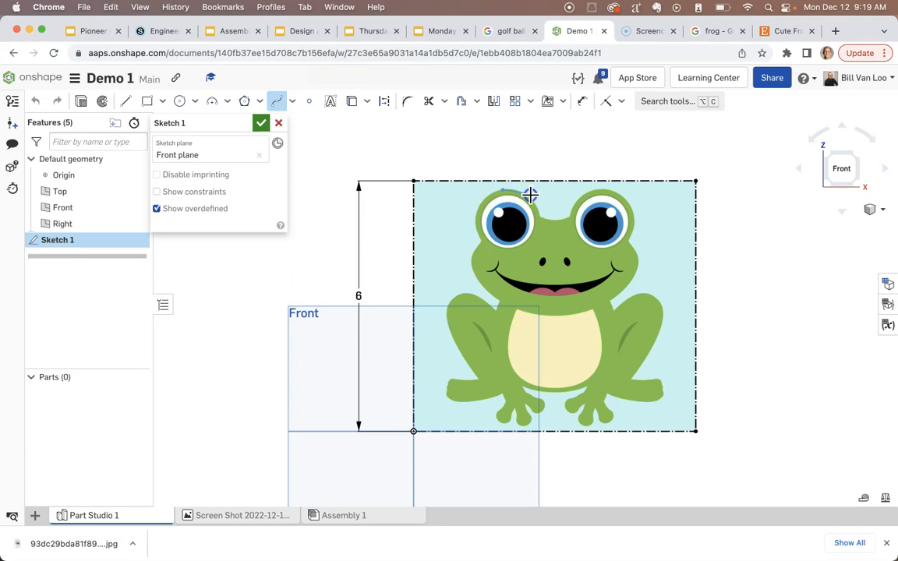
click(569, 220)
click(587, 190)
click(626, 195)
click(631, 240)
click(639, 259)
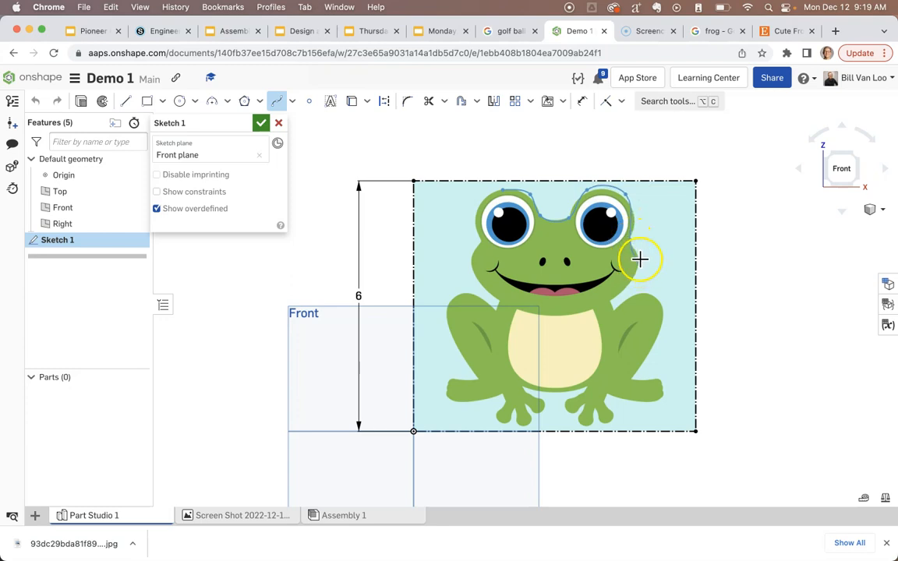
click(623, 291)
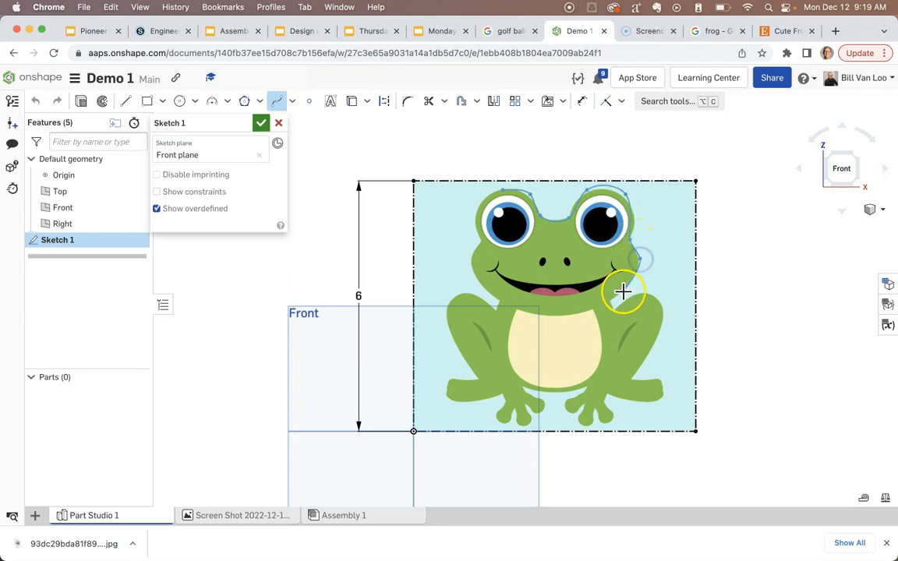
click(568, 314)
click(491, 297)
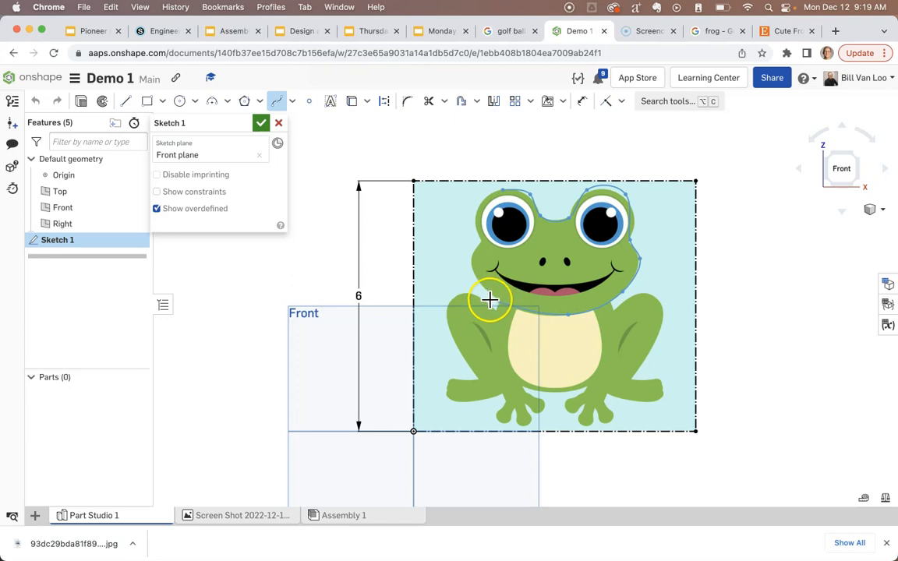
click(474, 267)
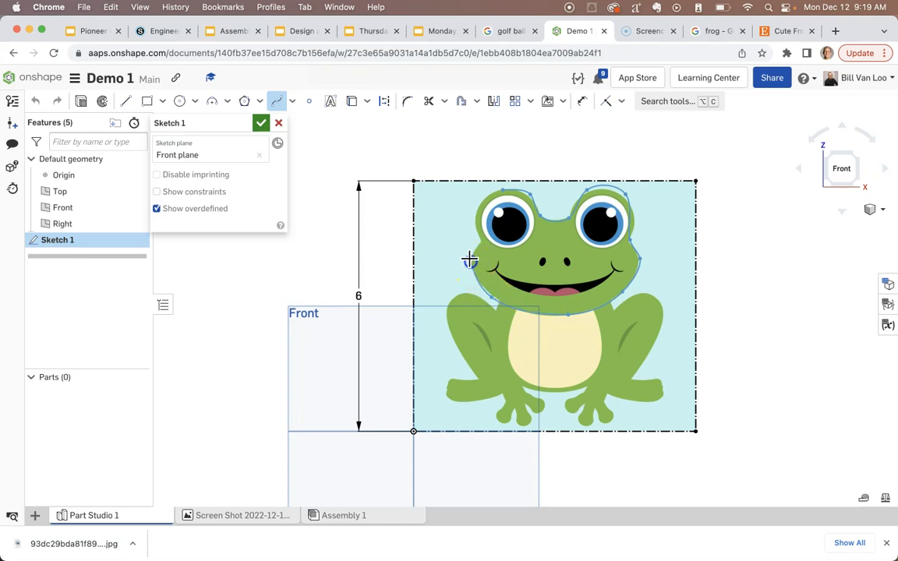
click(483, 242)
click(475, 209)
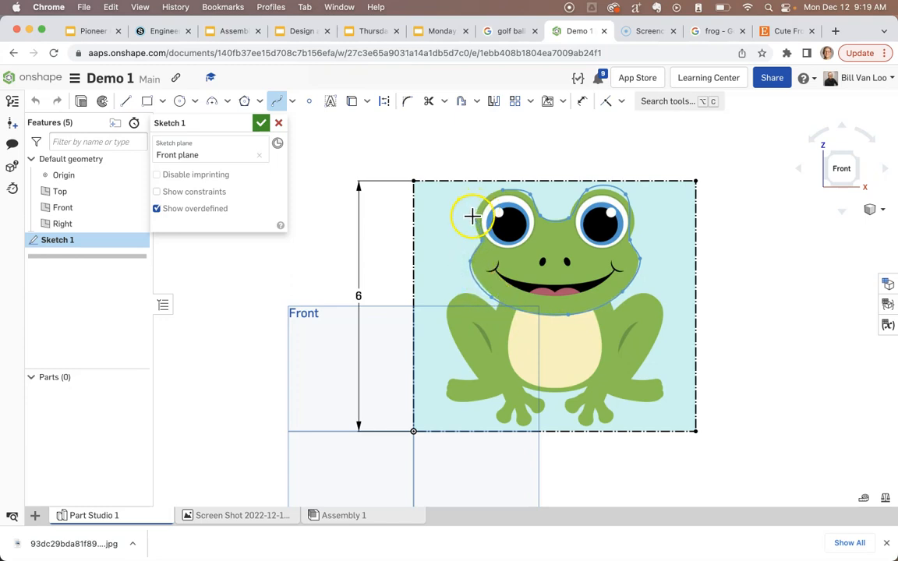
click(491, 191)
click(502, 188)
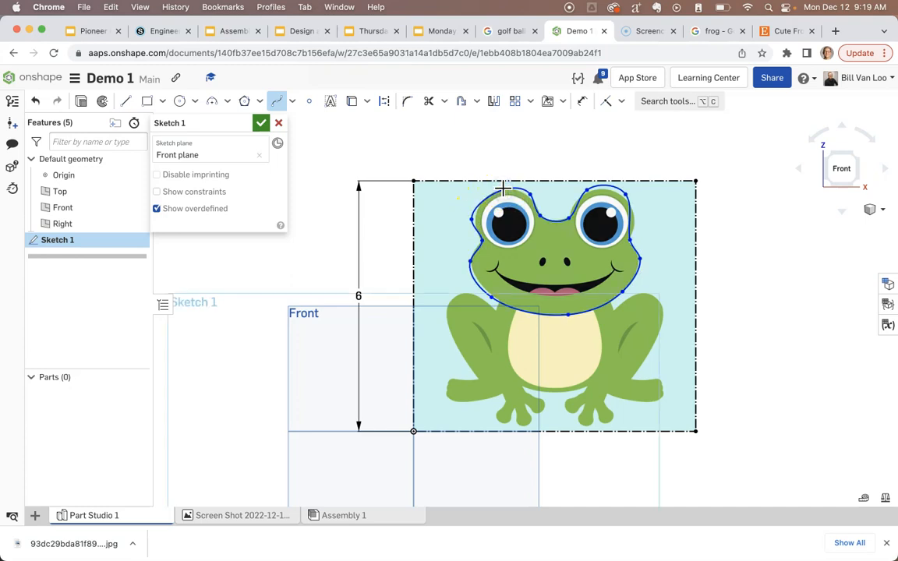
Move the spline points around the right-hand eye so the curve follows the image more closely
scroll(601, 207, up, 3)
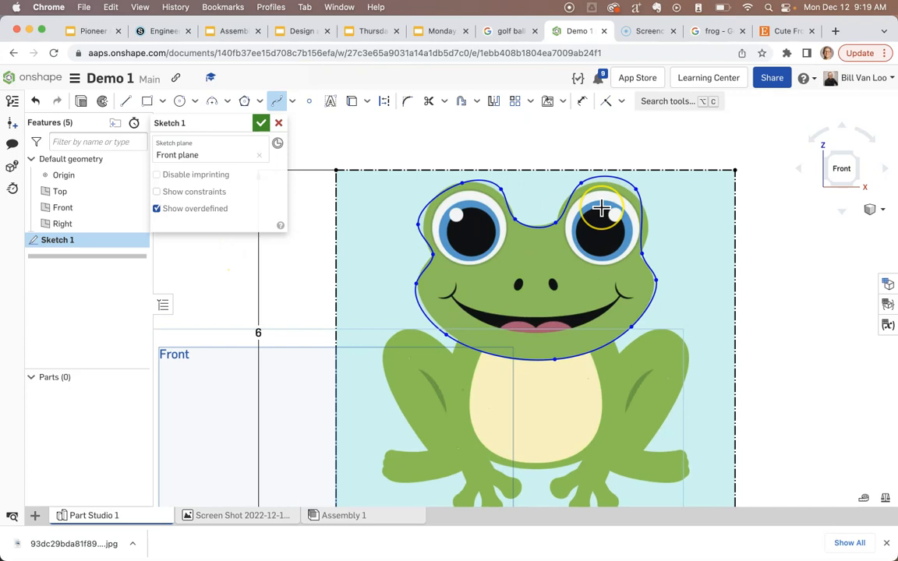
scroll(601, 207, up, 3)
middle_drag(601, 207, 669, 229)
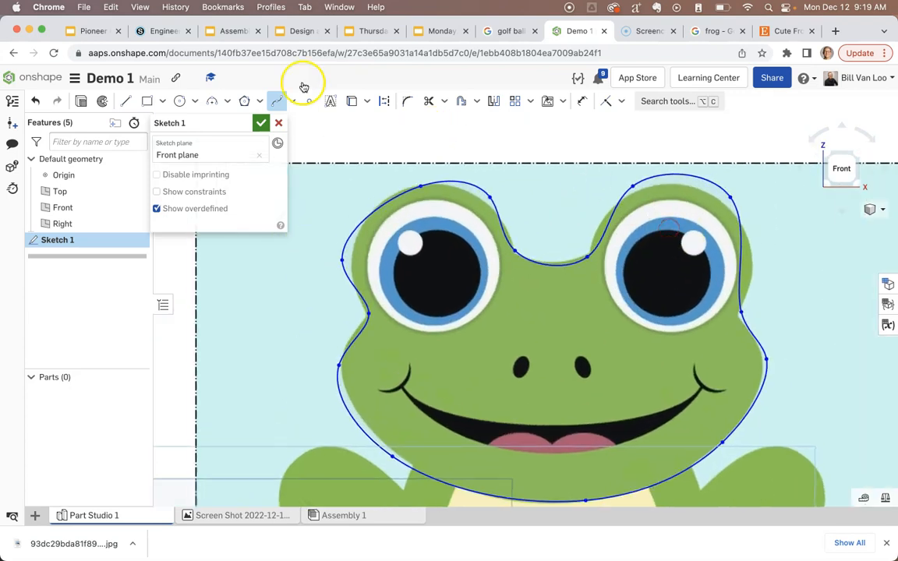
click(277, 101)
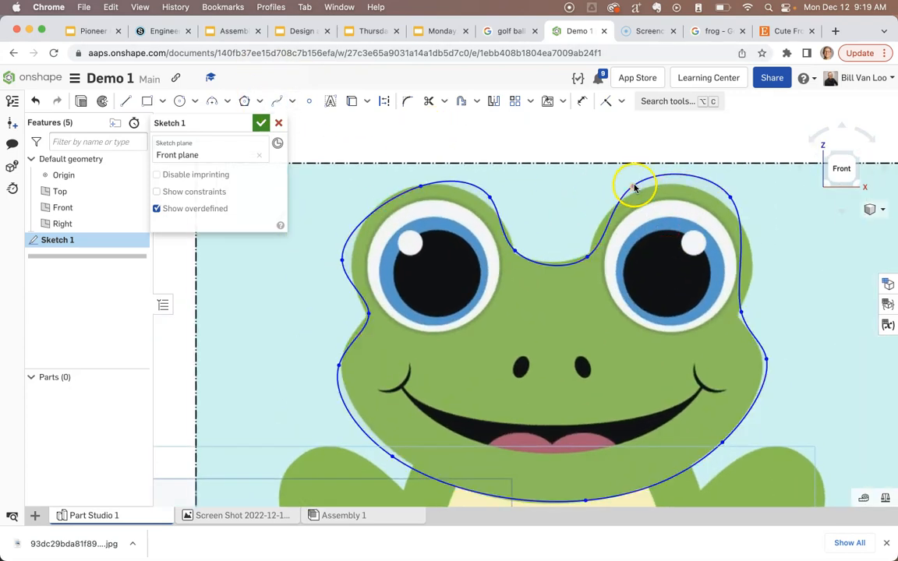
drag(633, 187, 612, 204)
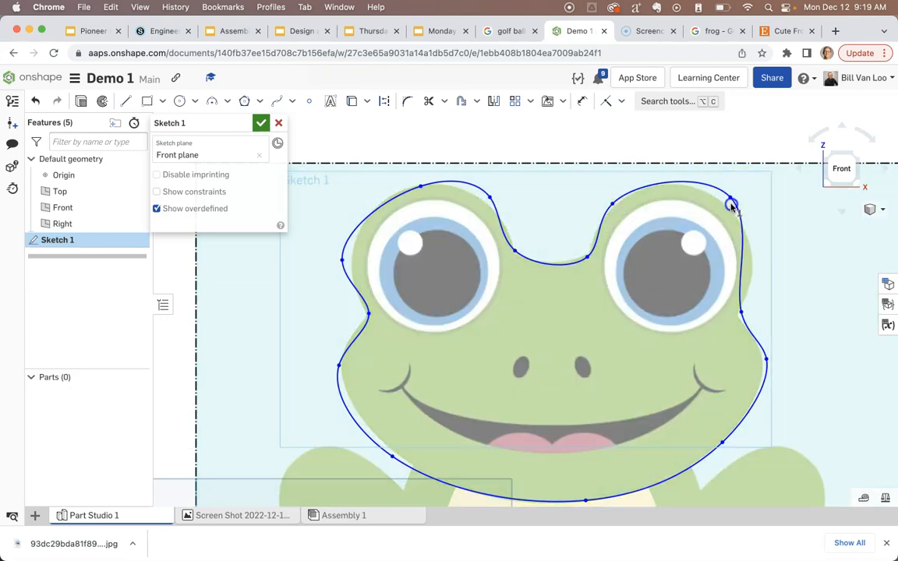
drag(732, 205, 724, 203)
drag(741, 314, 740, 320)
click(279, 102)
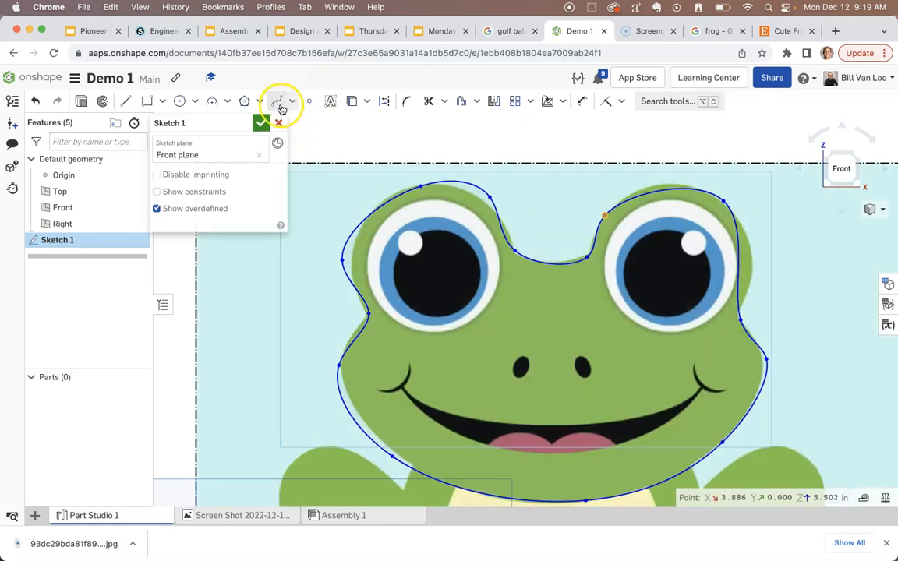
click(738, 263)
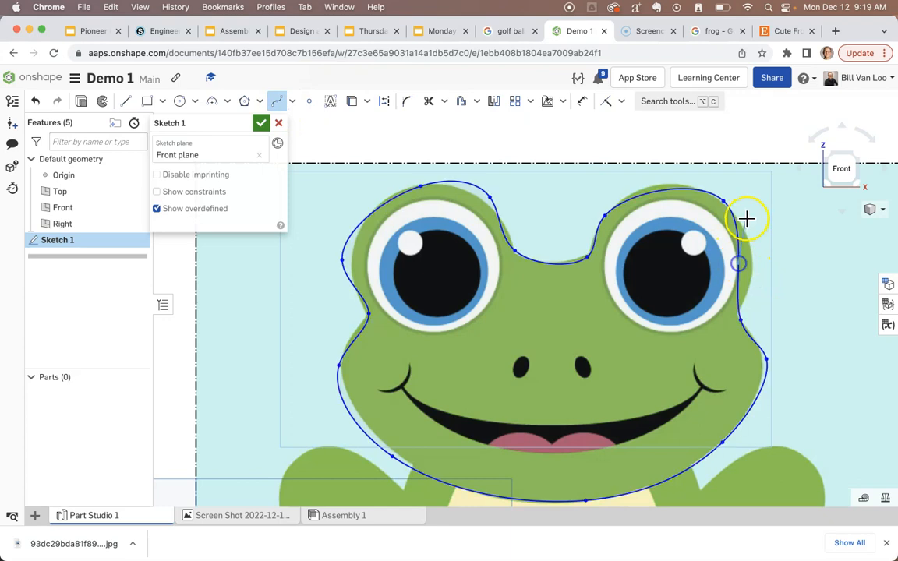
key(grave)
key(grave)
click(271, 101)
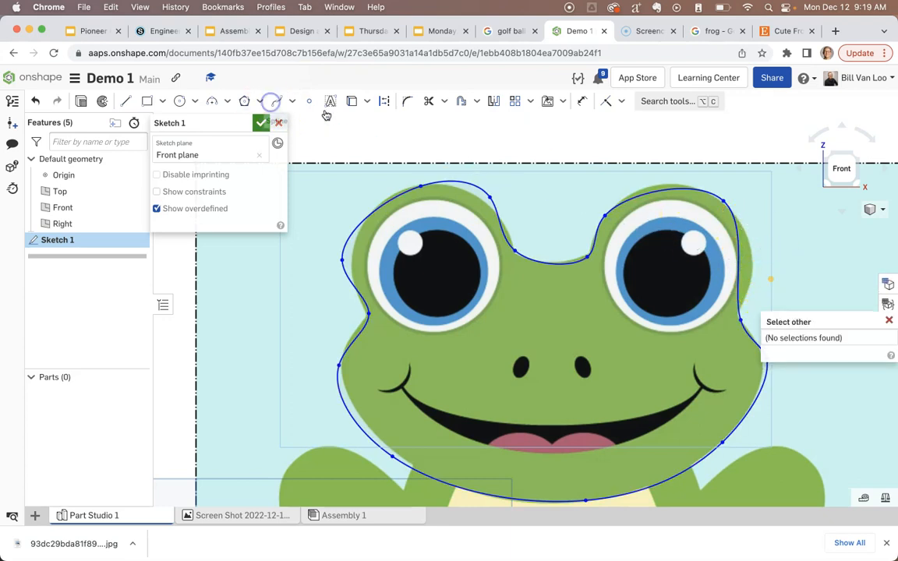
Insert a spline point beside the right-hand eye and move it outward to the head's edge
click(738, 263)
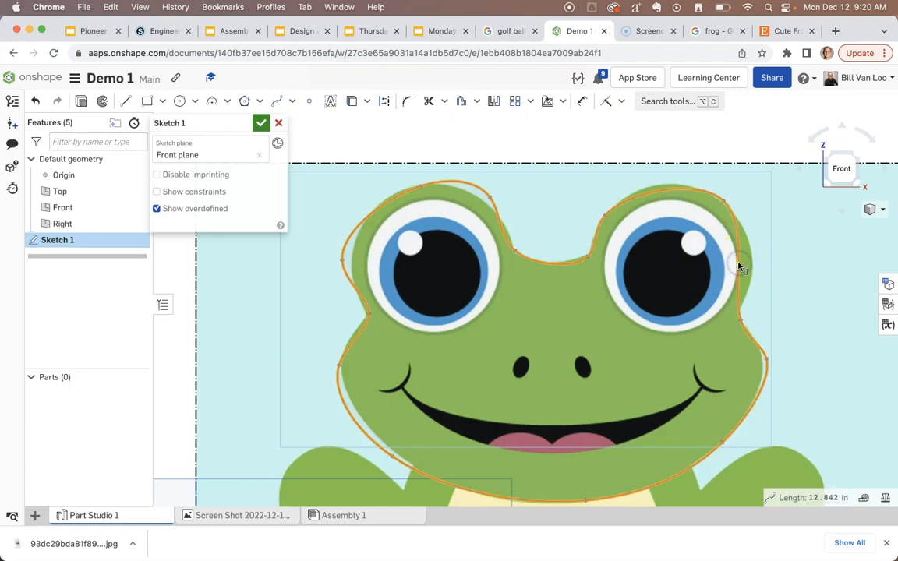
right_click(738, 265)
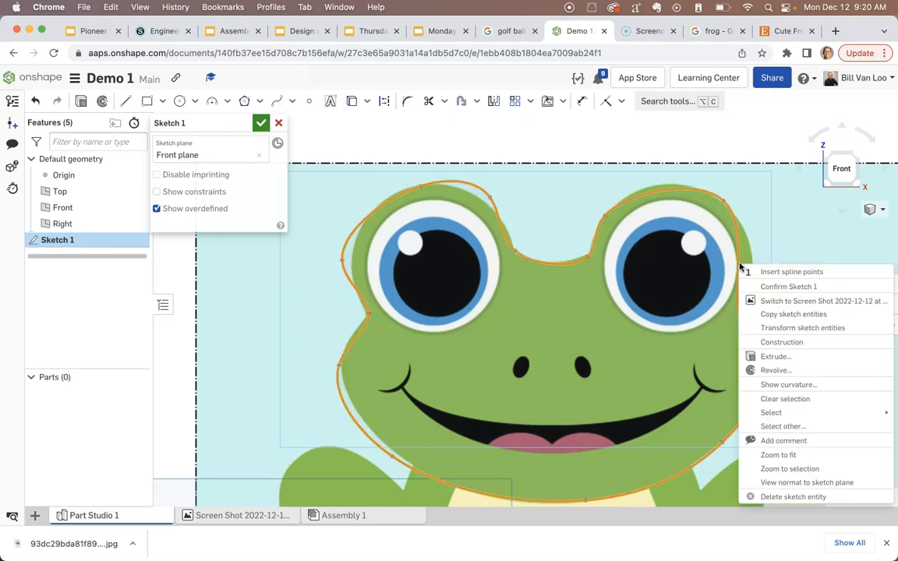
click(745, 271)
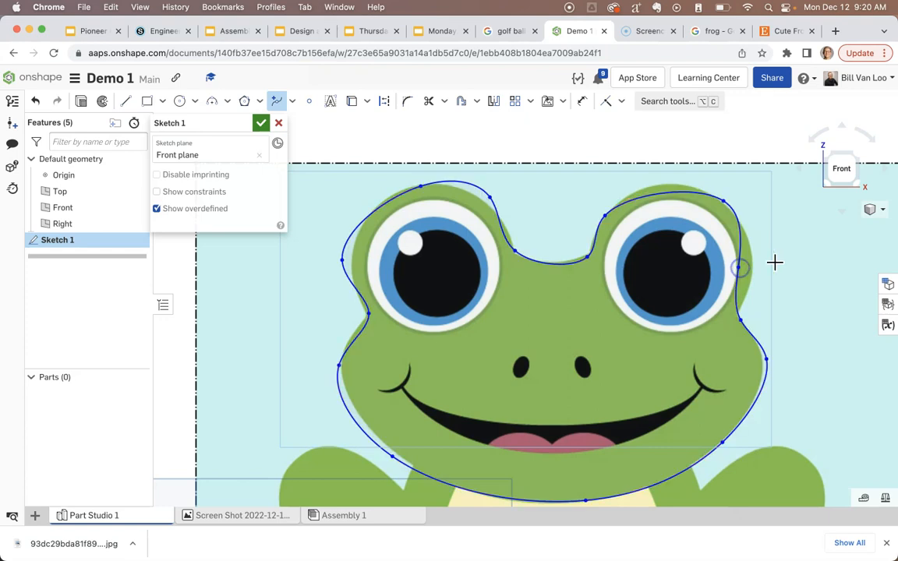
key(Escape)
drag(739, 268, 750, 286)
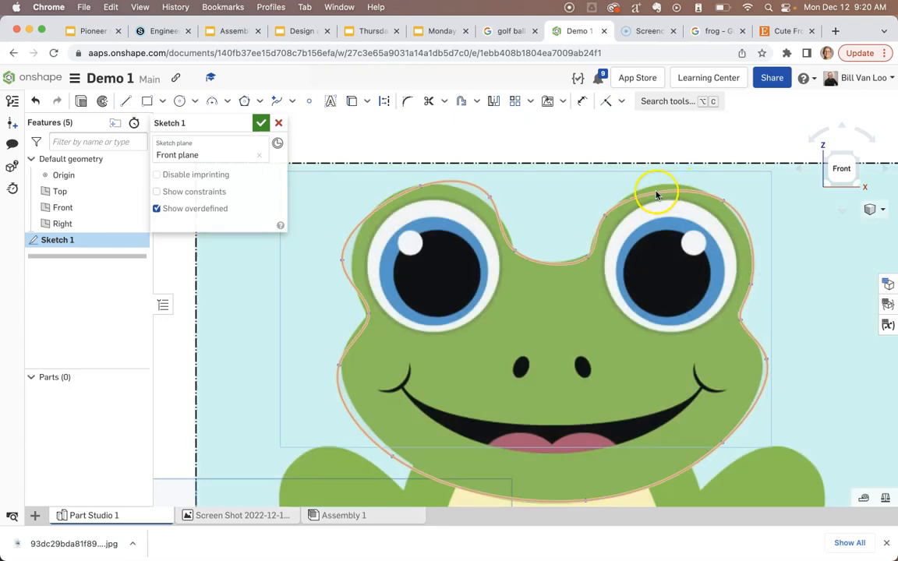
Insert a spline point above the right-hand eye, move it up to the edge, and adjust the point beside the left-hand eye's top
right_click(660, 193)
click(664, 199)
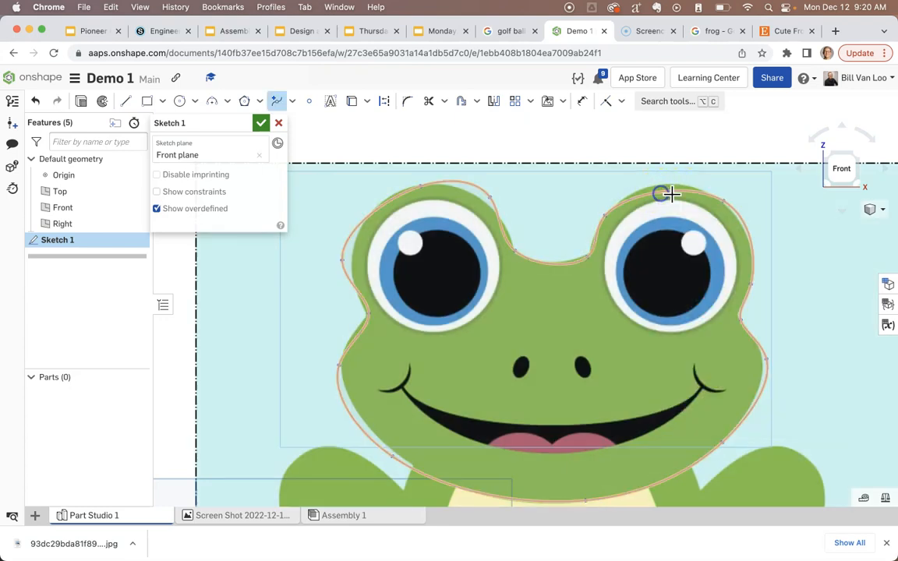
click(662, 193)
drag(660, 193, 657, 186)
click(485, 200)
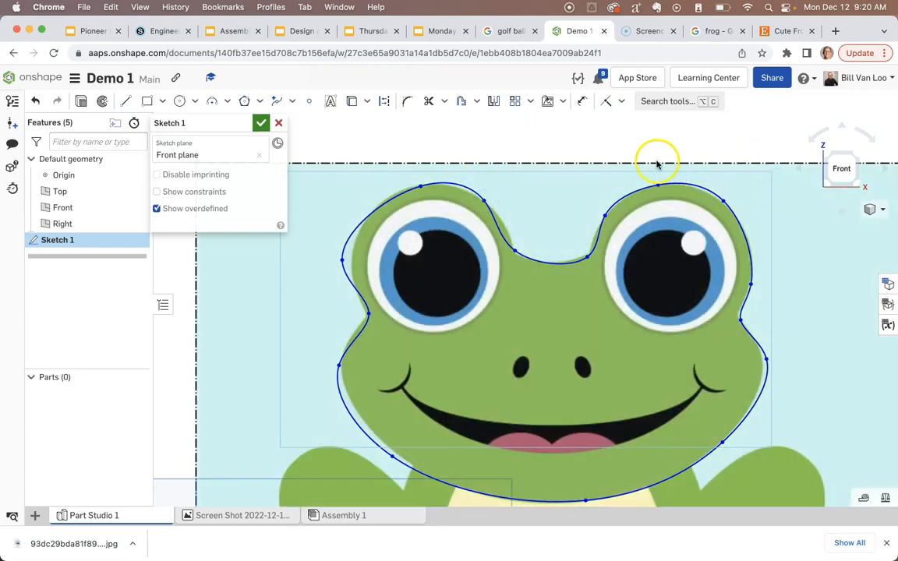
Finish the sketch and extrude the frog head region 1 in as a new blind solid
right_drag(538, 148, 389, 141)
click(261, 123)
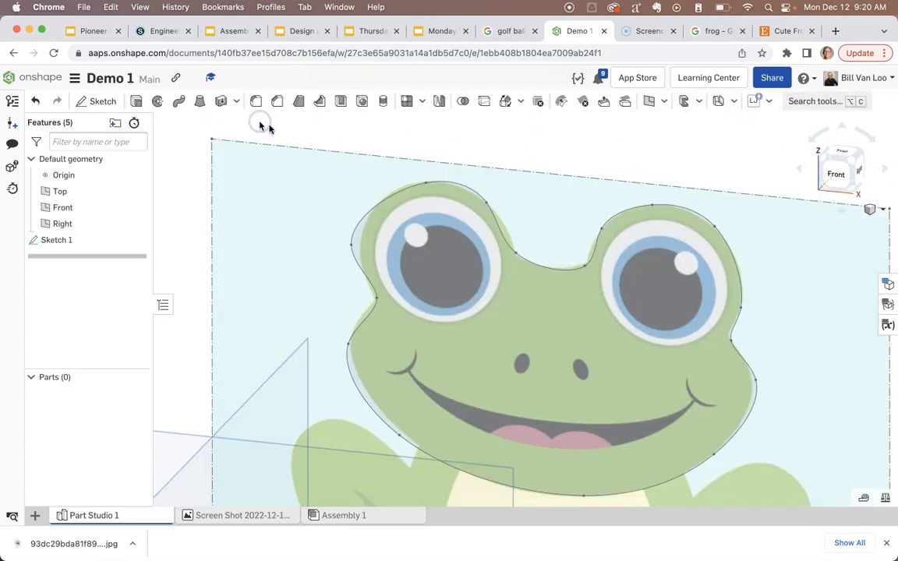
click(136, 102)
click(473, 210)
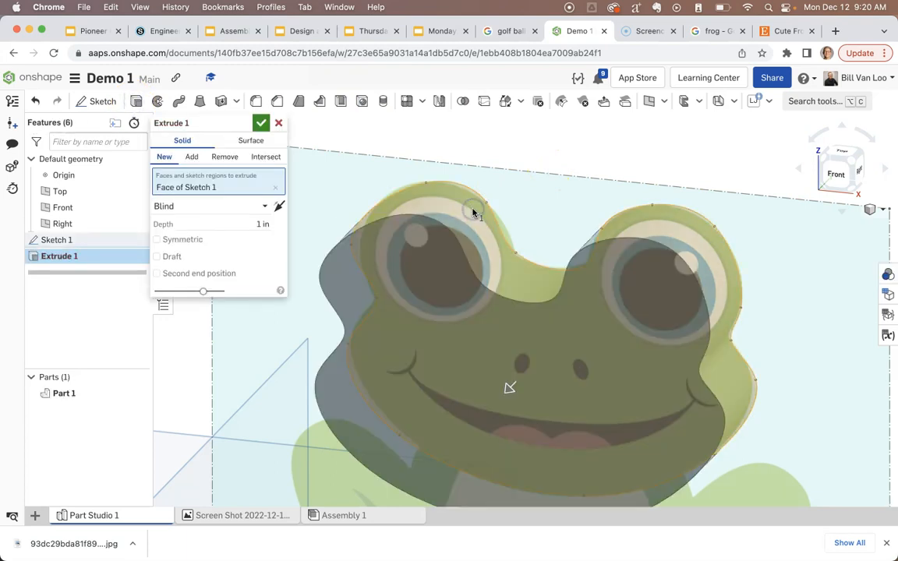
right_drag(605, 192, 597, 194)
click(260, 123)
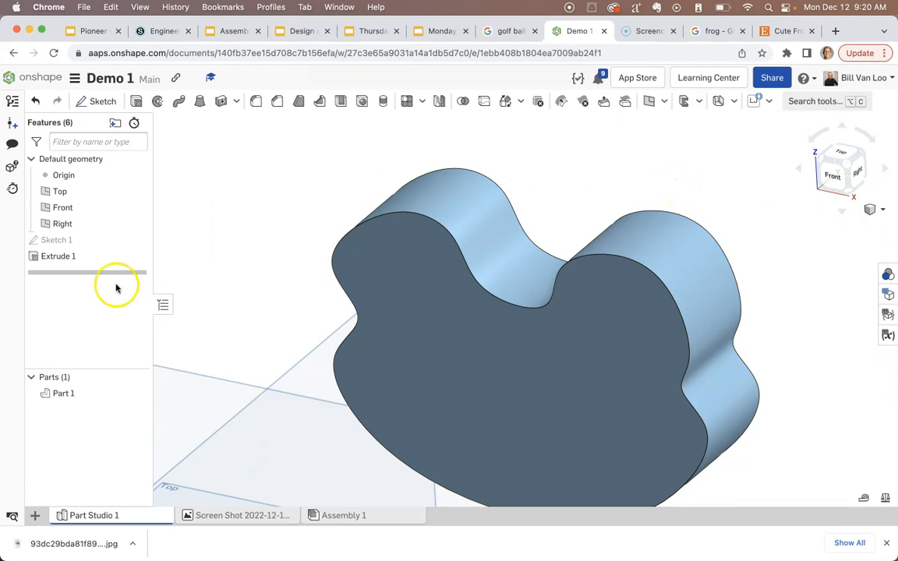
double_click(50, 240)
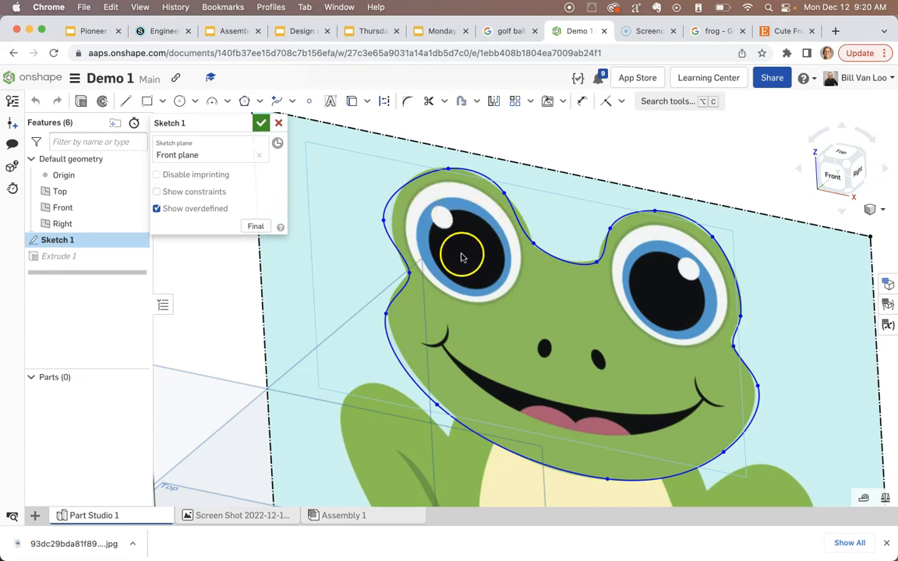
click(278, 124)
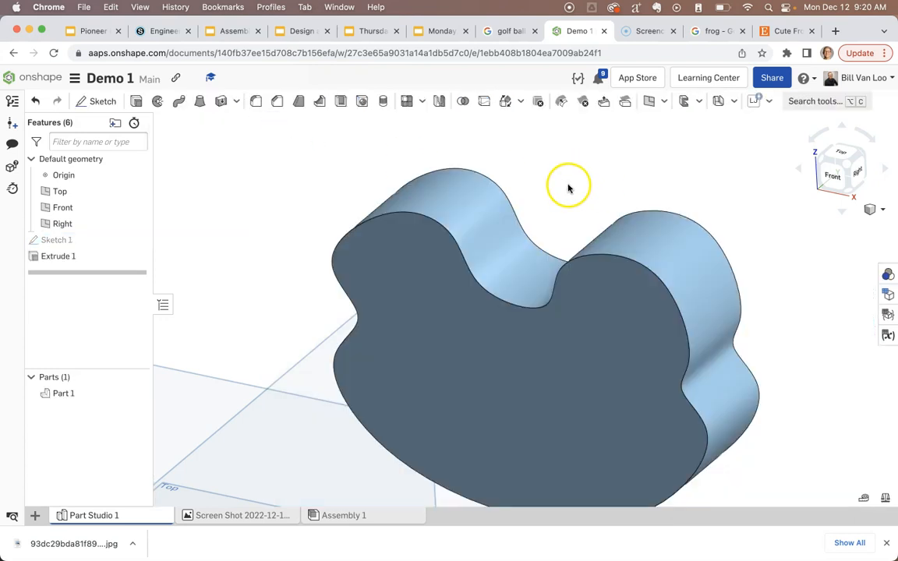
Change the frog head part's appearance to green, colour 488C29
right_click(532, 341)
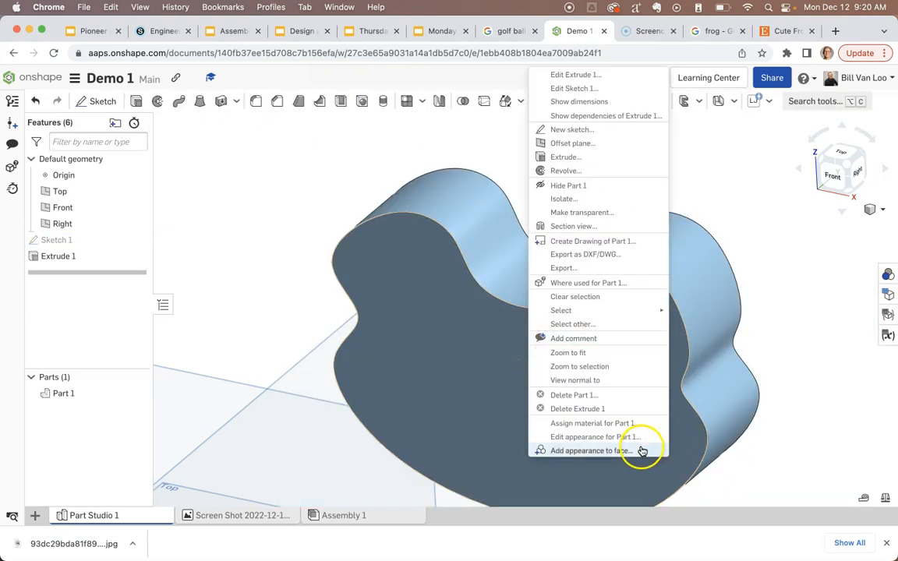
click(642, 436)
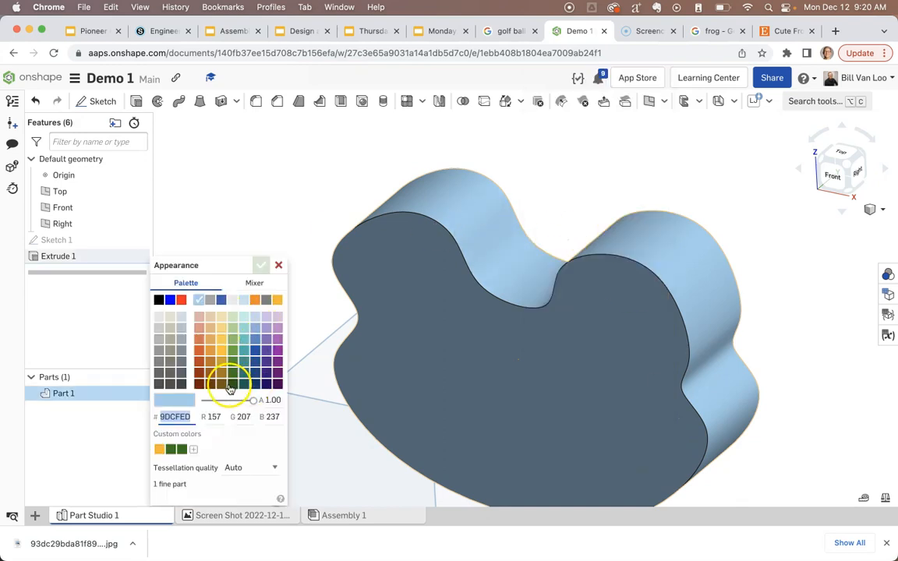
click(233, 369)
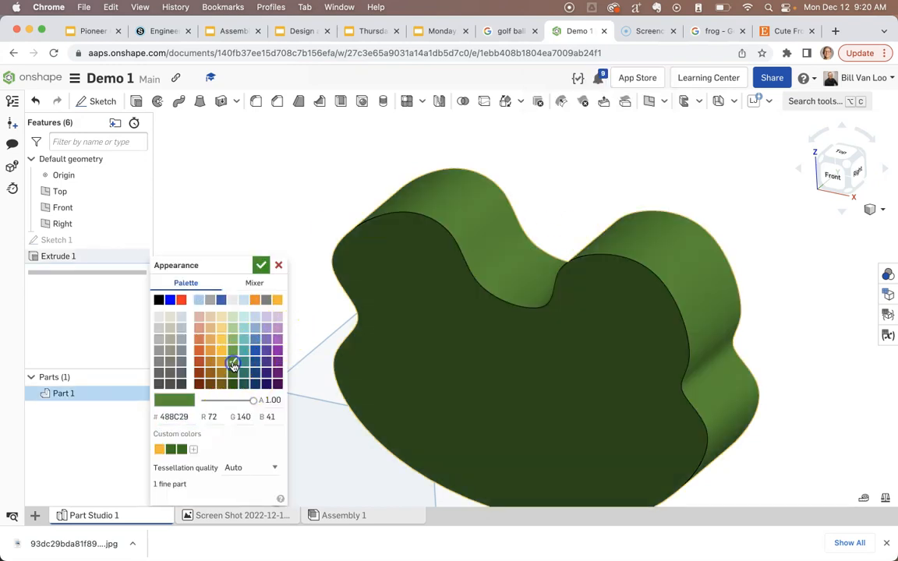
click(261, 265)
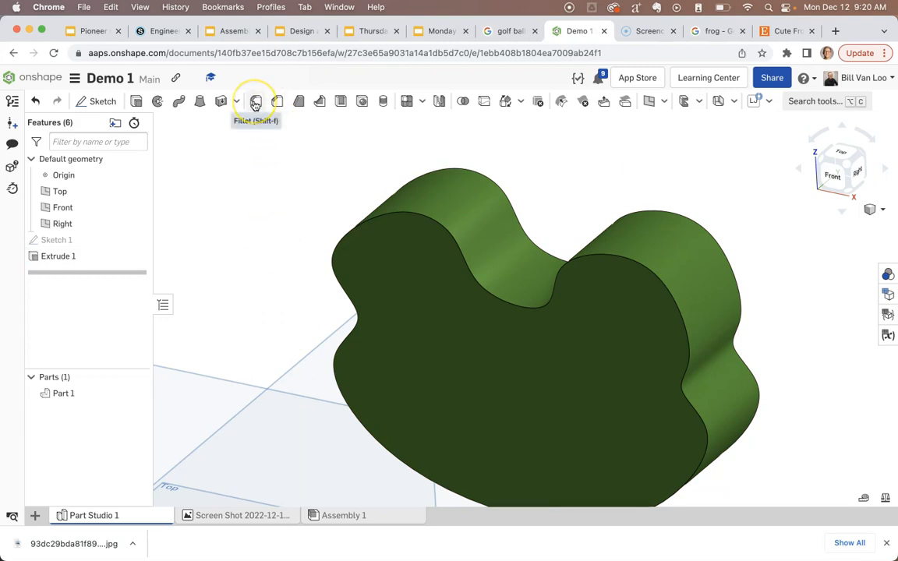
Edit the frog head's extrusion to a smaller depth so the part is a thin plate
right_drag(293, 196, 345, 236)
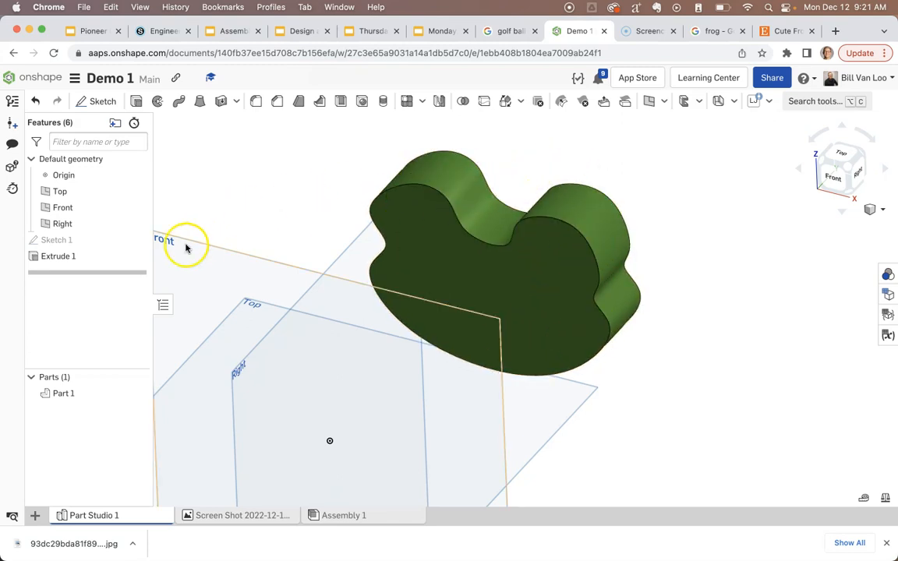
double_click(57, 258)
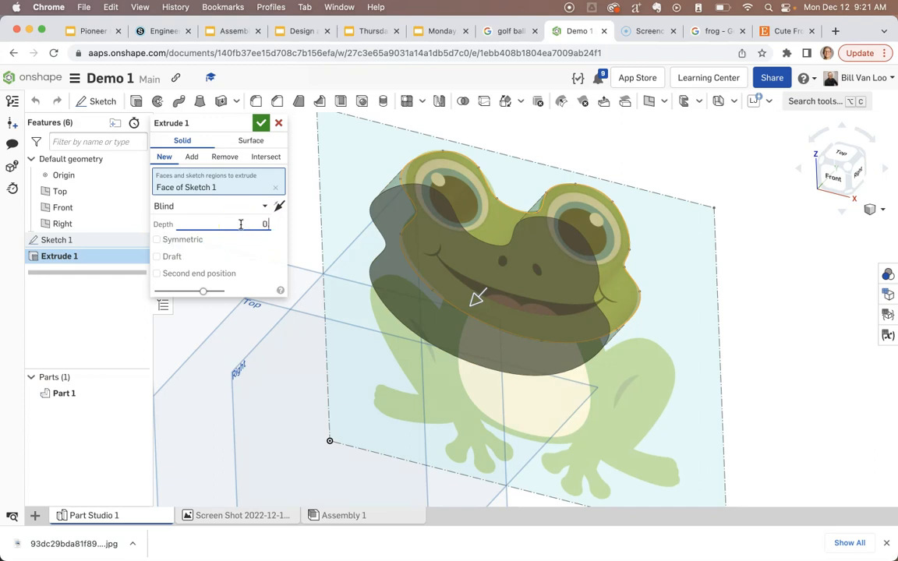
click(261, 123)
mouse_move(360, 192)
right_down()
mouse_move(403, 172)
mouse_move(347, 176)
mouse_move(352, 183)
right_up()
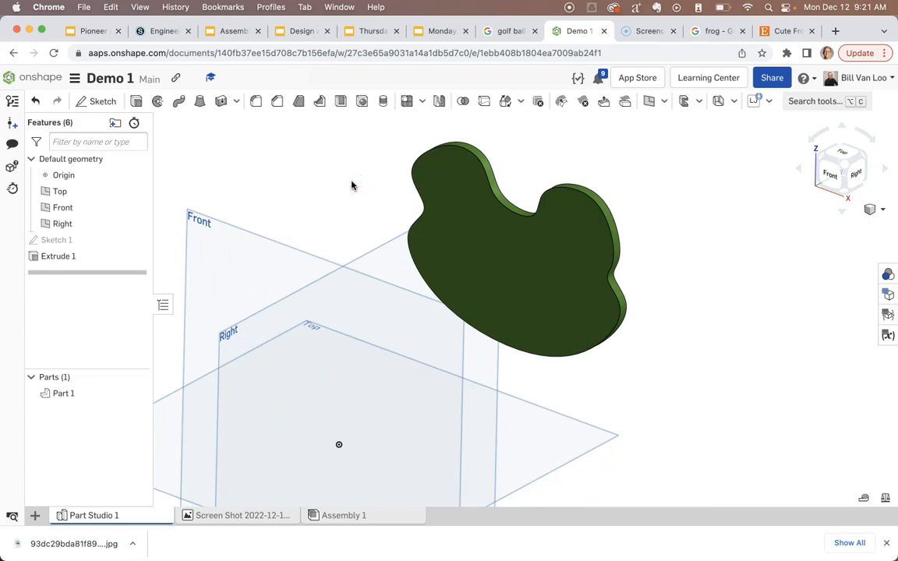
click(327, 203)
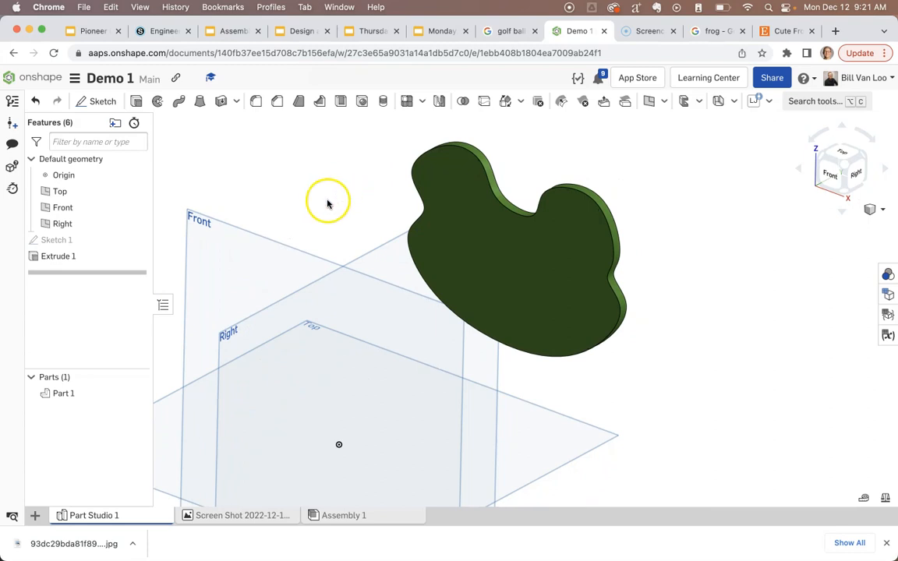